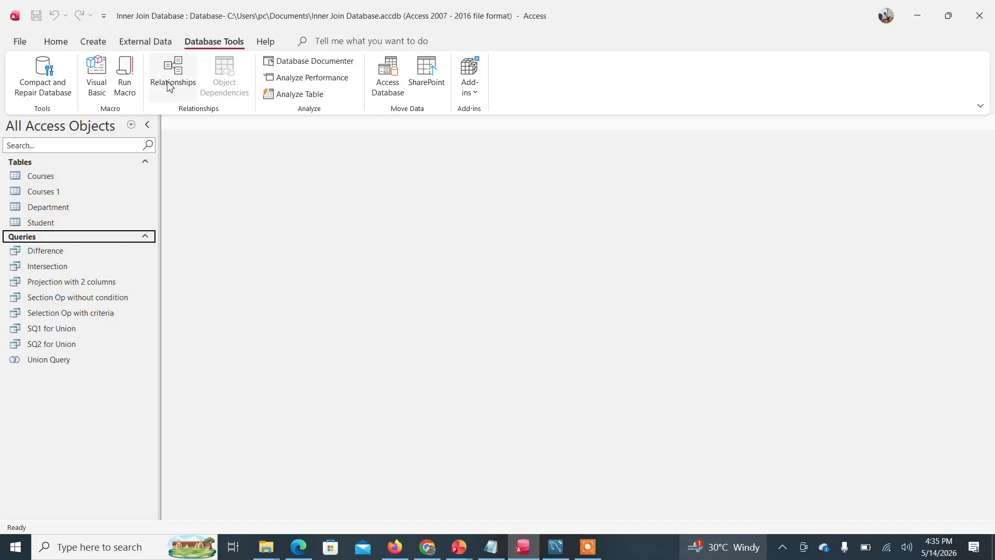
# Review the relationships linking the Department, Student and Courses tables, and close the relationships diagram
pyautogui.click(172, 78)
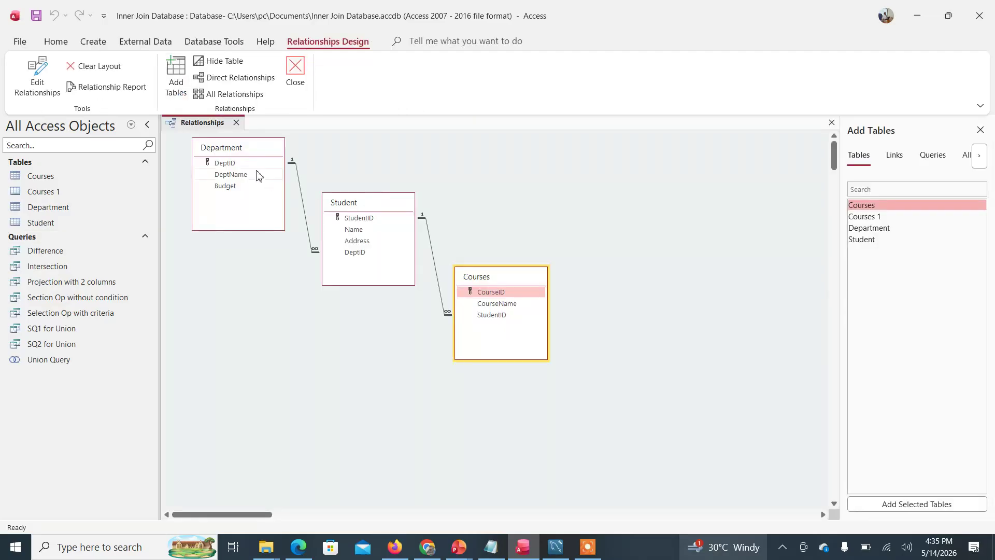
pyautogui.click(231, 162)
pyautogui.click(365, 207)
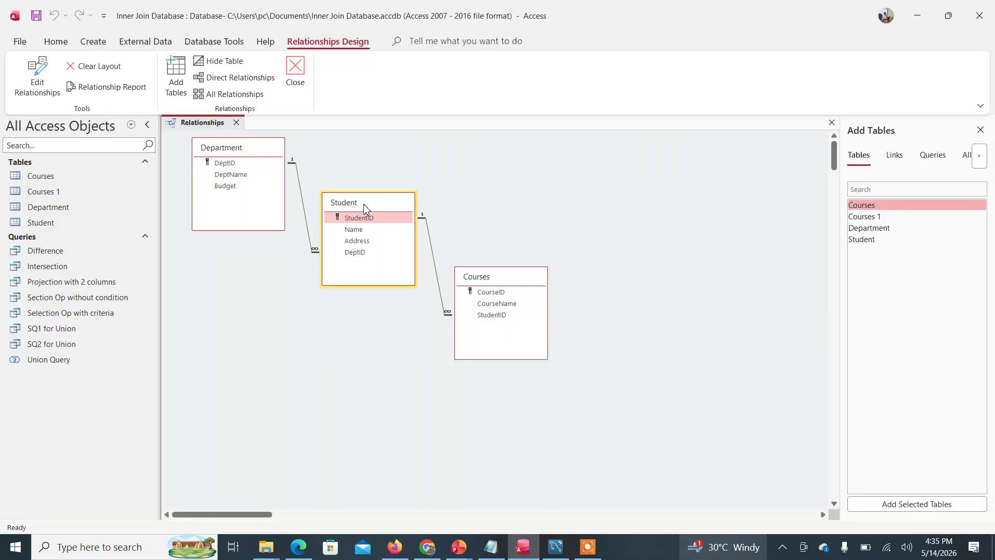
pyautogui.click(507, 280)
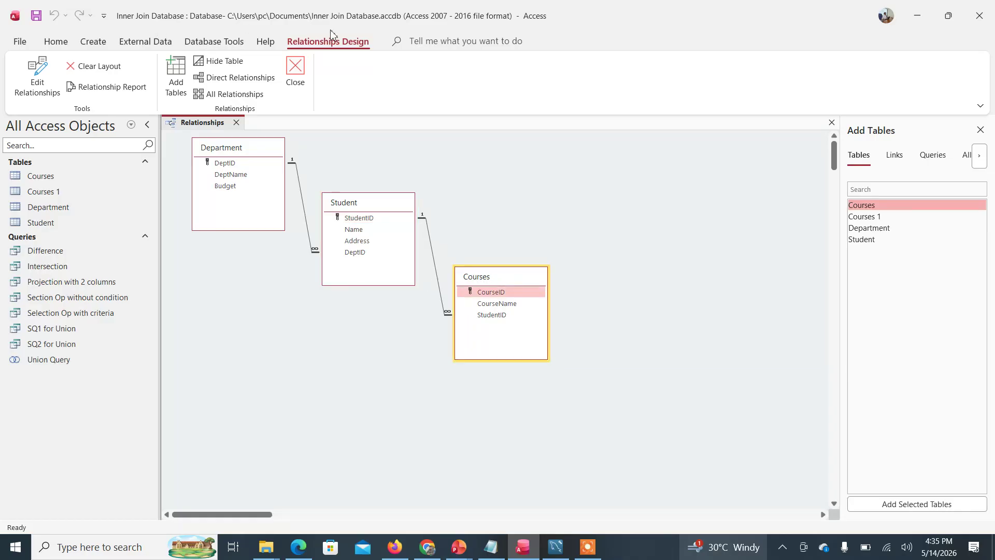
pyautogui.click(303, 77)
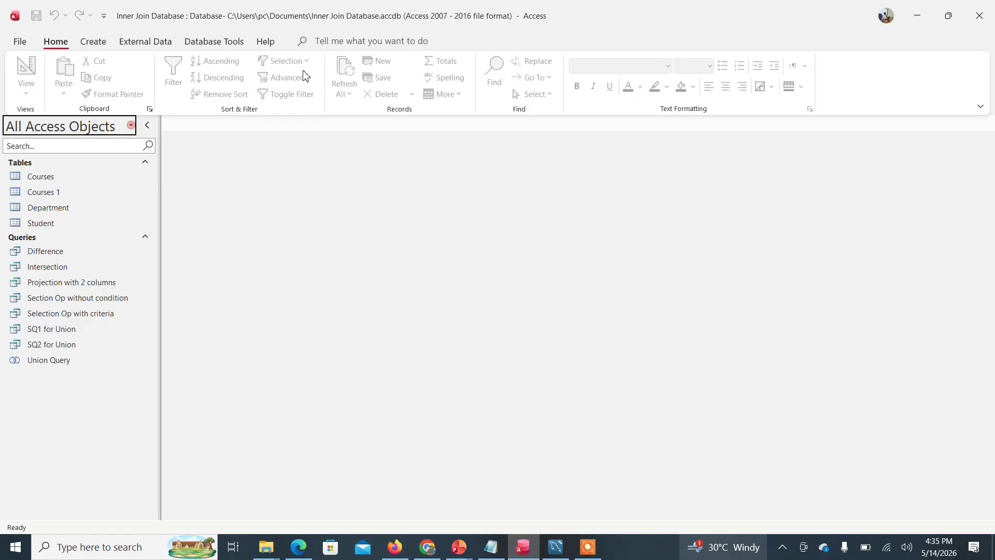
# Create a new query in design view and add the Department and Student tables to it
pyautogui.click(101, 44)
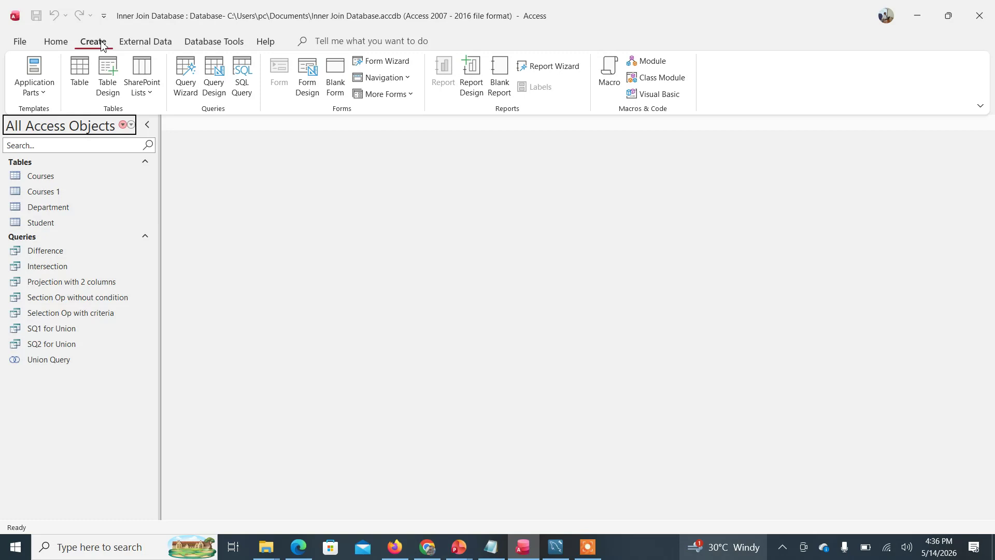
pyautogui.click(215, 73)
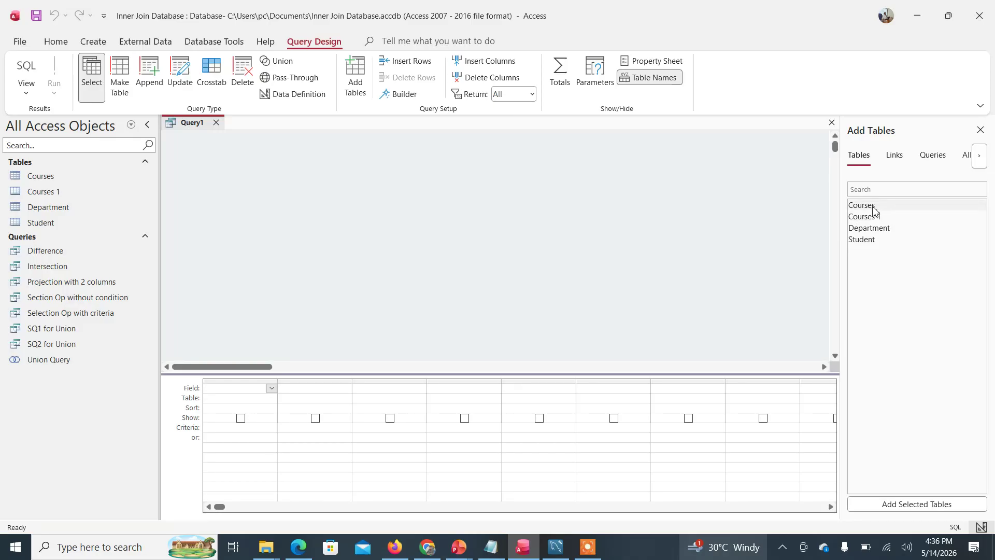
pyautogui.doubleClick(884, 229)
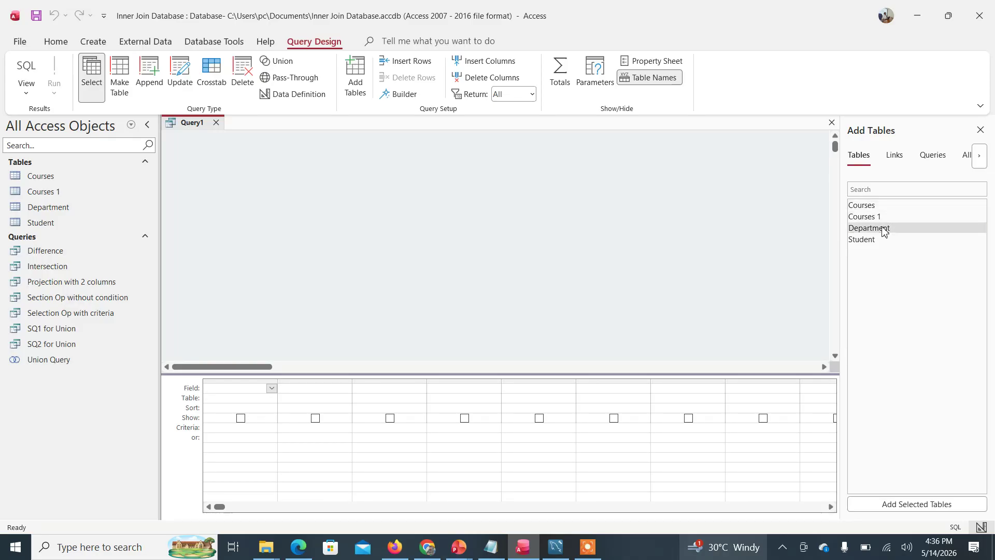
pyautogui.doubleClick(868, 240)
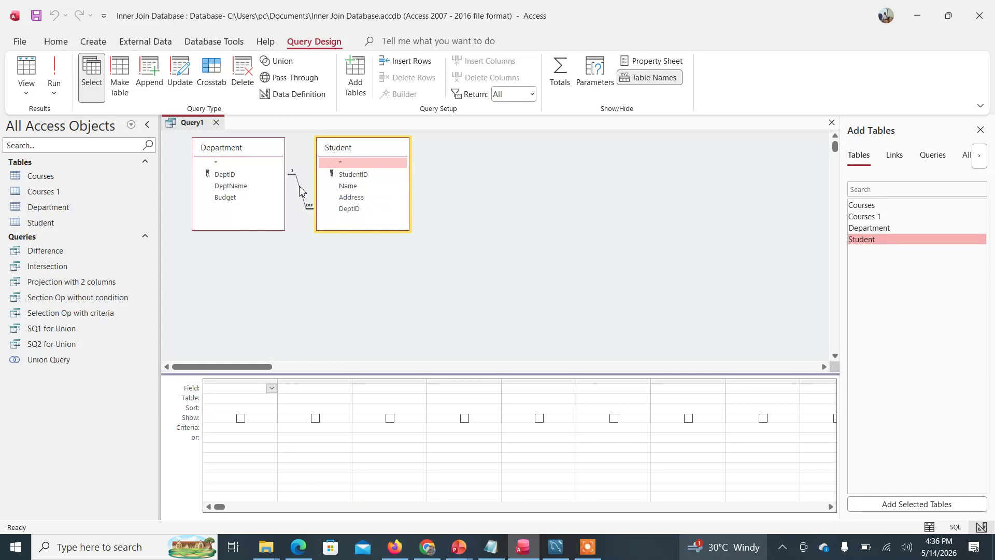
# Add all fields of Department and all fields of Student to the query grid using their asterisk entries
pyautogui.click(231, 167)
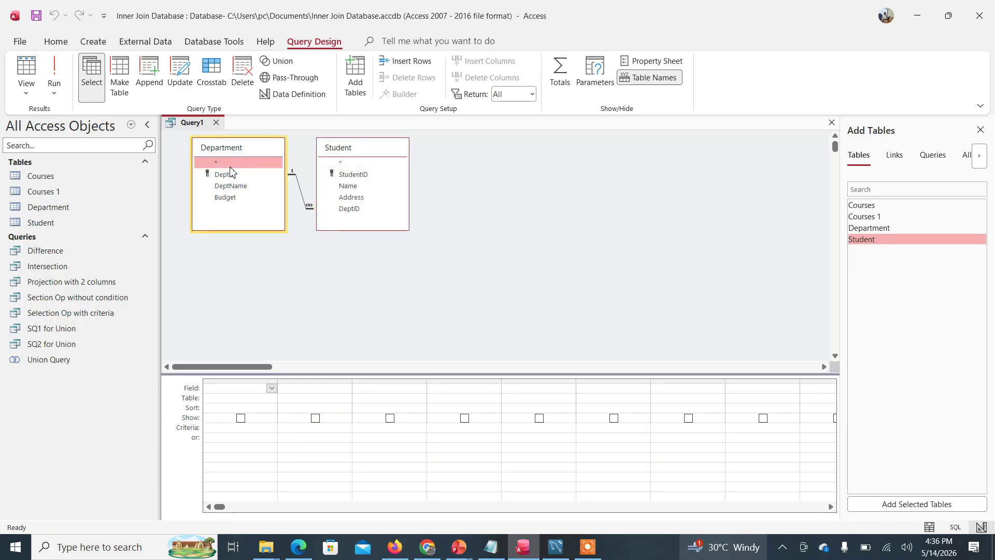
pyautogui.doubleClick(230, 167)
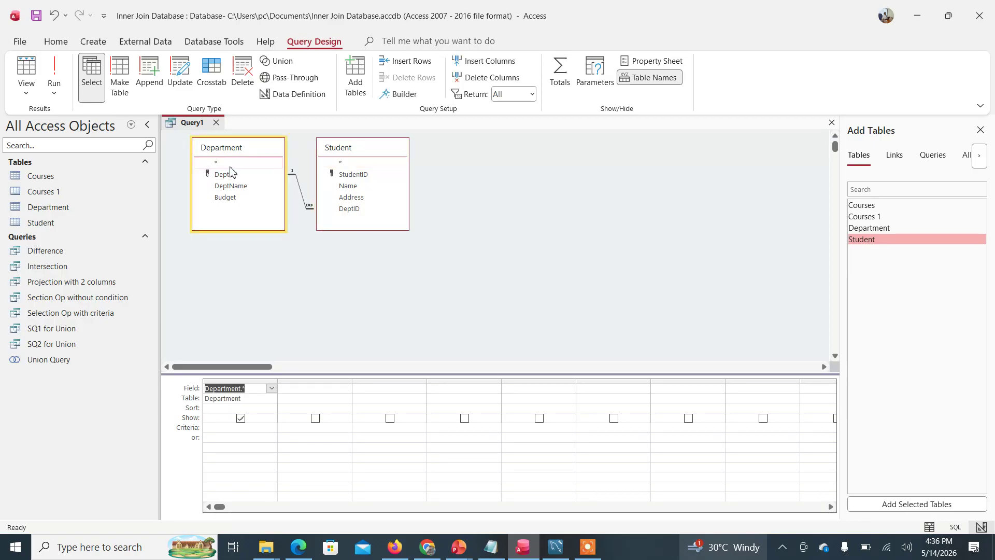
pyautogui.doubleClick(356, 165)
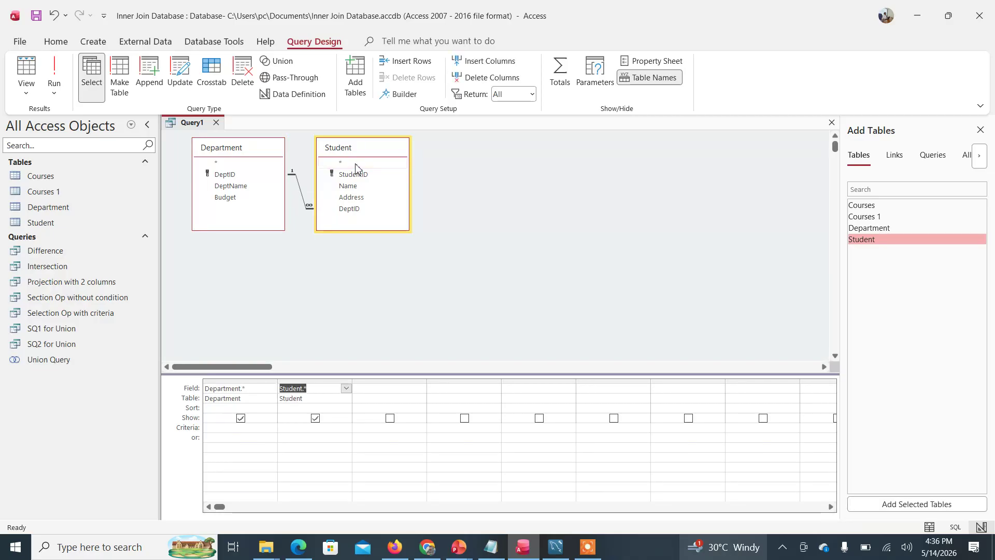
# Keep the Department–Student join on DeptID set to include only rows with equal joined fields, and run the query
pyautogui.doubleClick(299, 189)
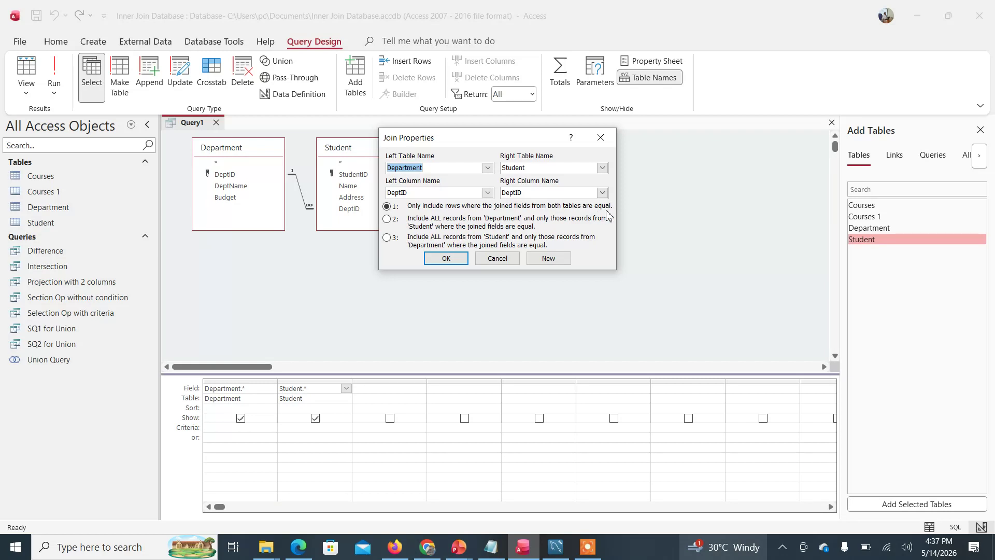
pyautogui.click(446, 258)
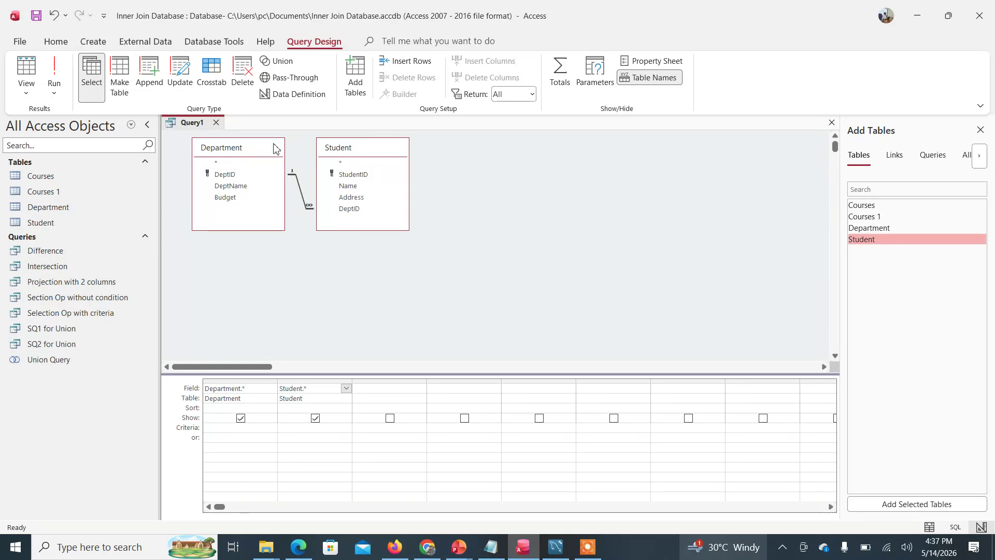
pyautogui.click(55, 76)
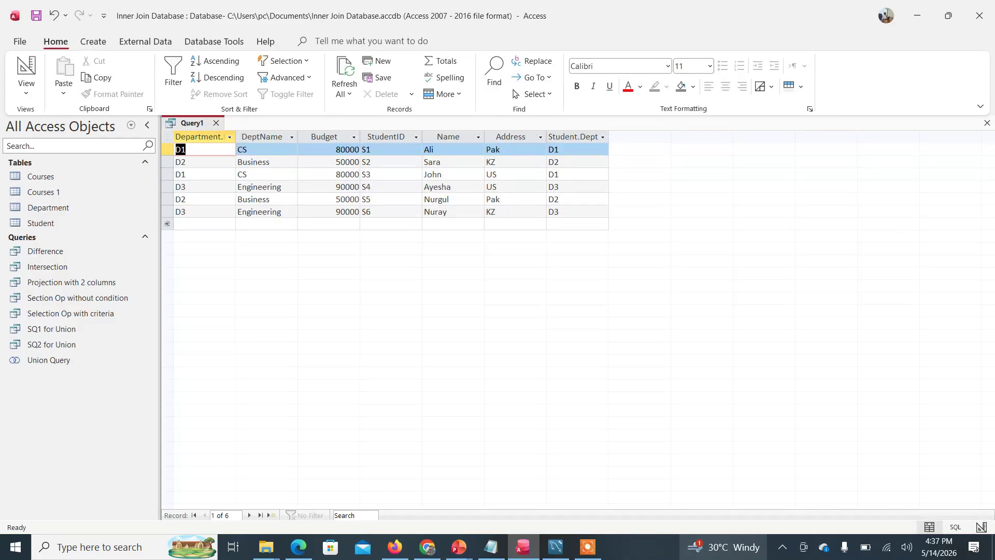
# Widen the Department.DeptID and Student.DeptID result columns to fit their headings, and compare the two columns
pyautogui.doubleClick(235, 140)
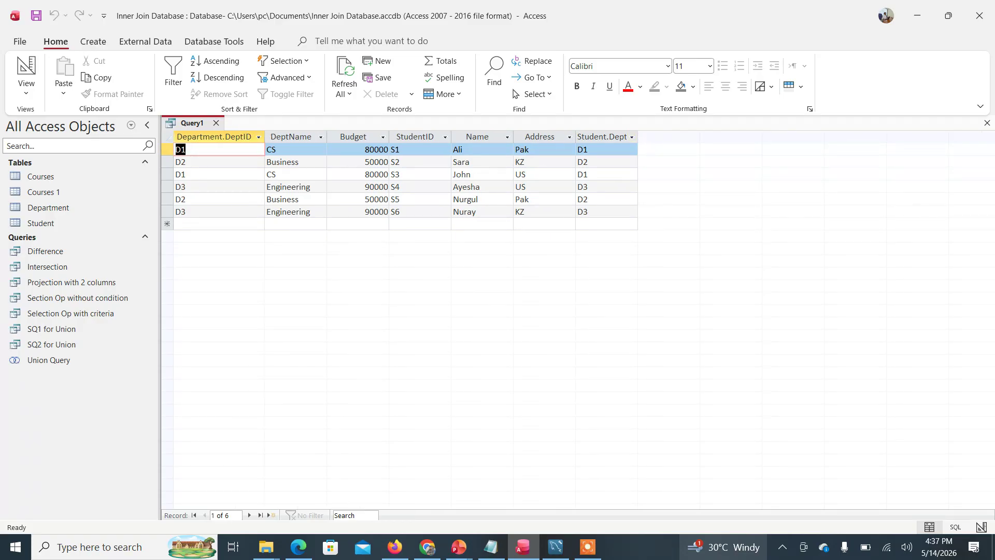
pyautogui.doubleClick(637, 137)
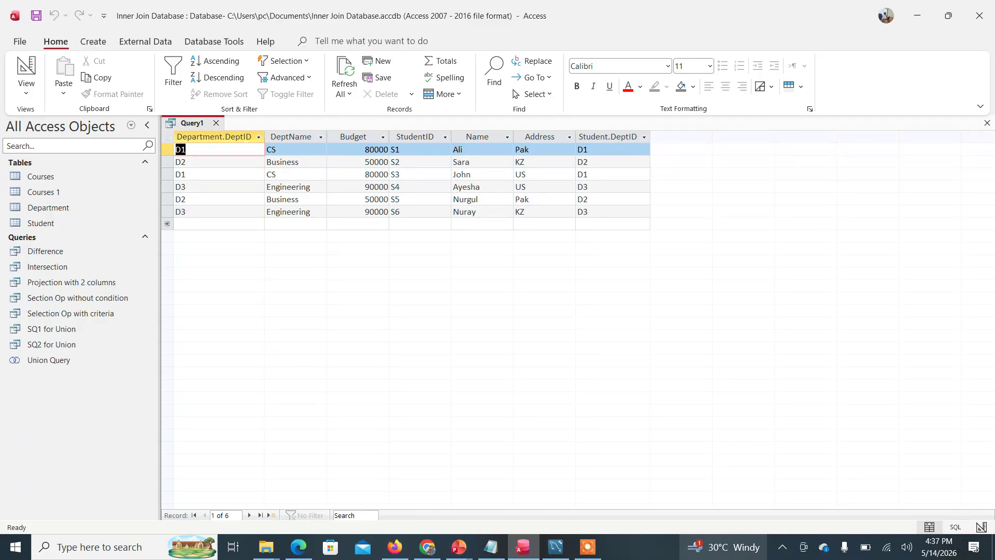
pyautogui.click(238, 138)
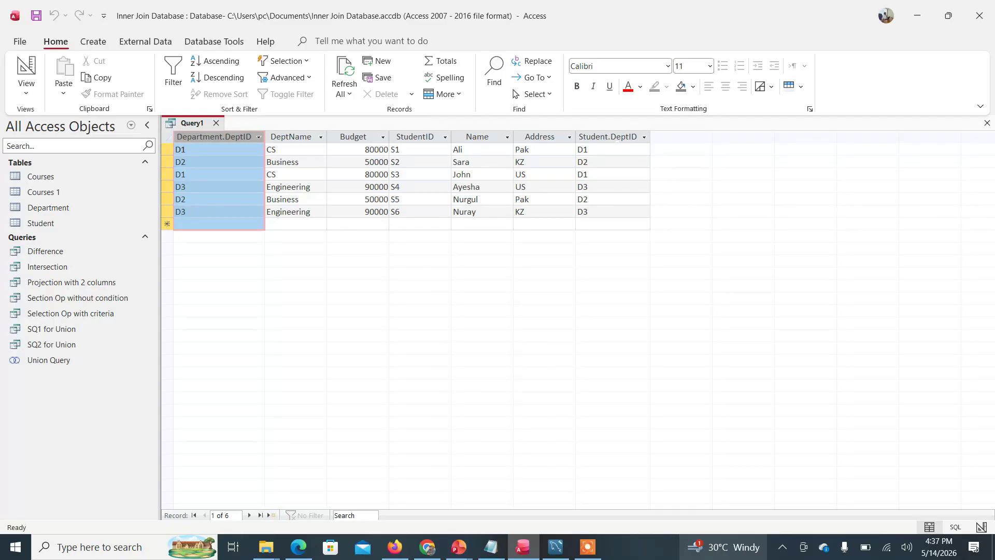
pyautogui.click(609, 136)
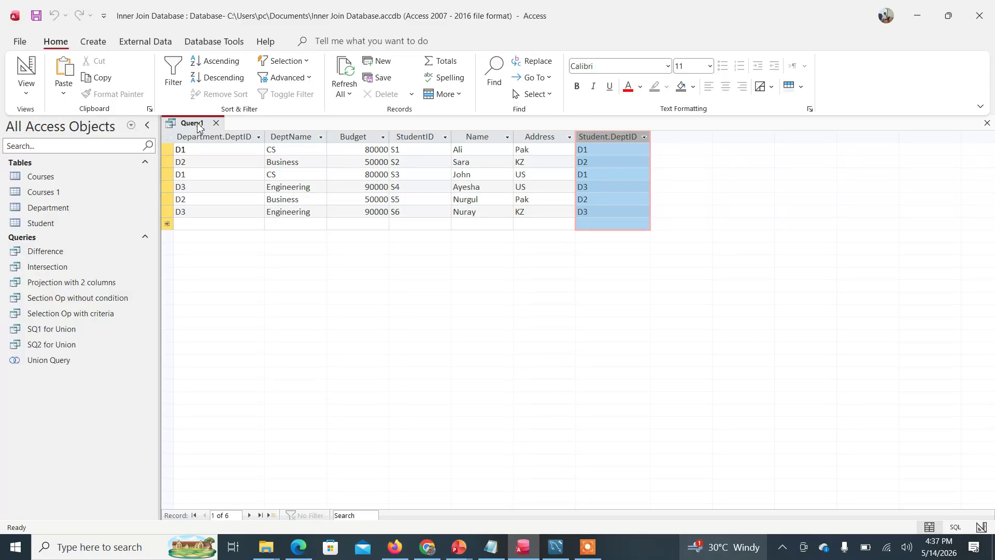
# Save the query under the name INNER Equi
pyautogui.rightClick(198, 127)
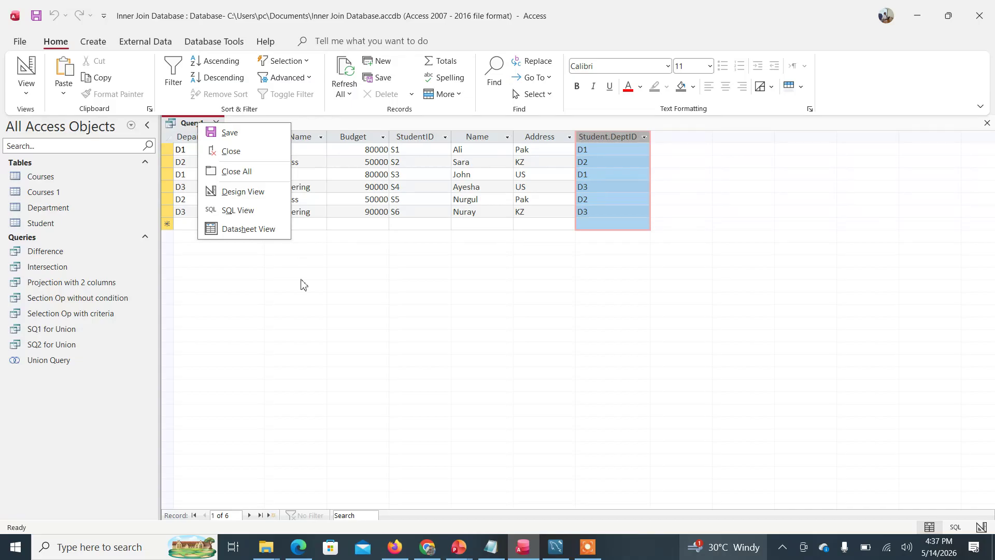
pyautogui.click(327, 328)
pyautogui.hotkey('ctrl', 's')
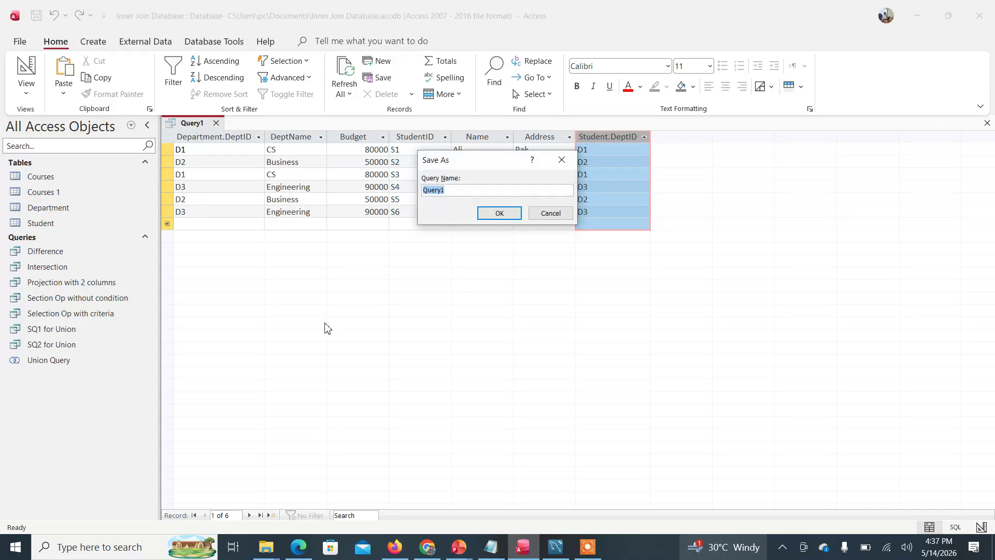
pyautogui.write('INNE')
pyautogui.write('R Equi')
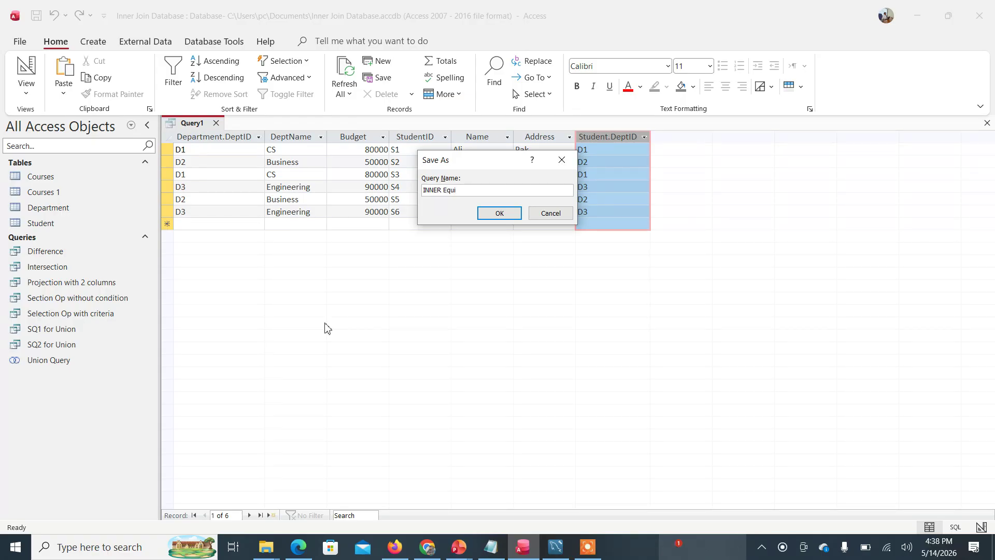
pyautogui.click(500, 214)
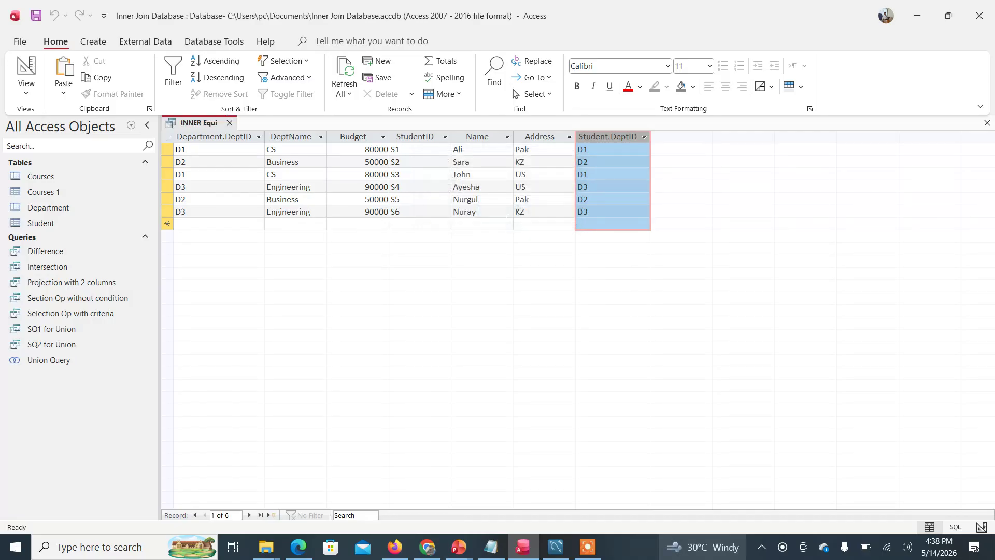
# Show the INNER Equi query's SQL and insert a blank line before its FROM clause
pyautogui.rightClick(193, 125)
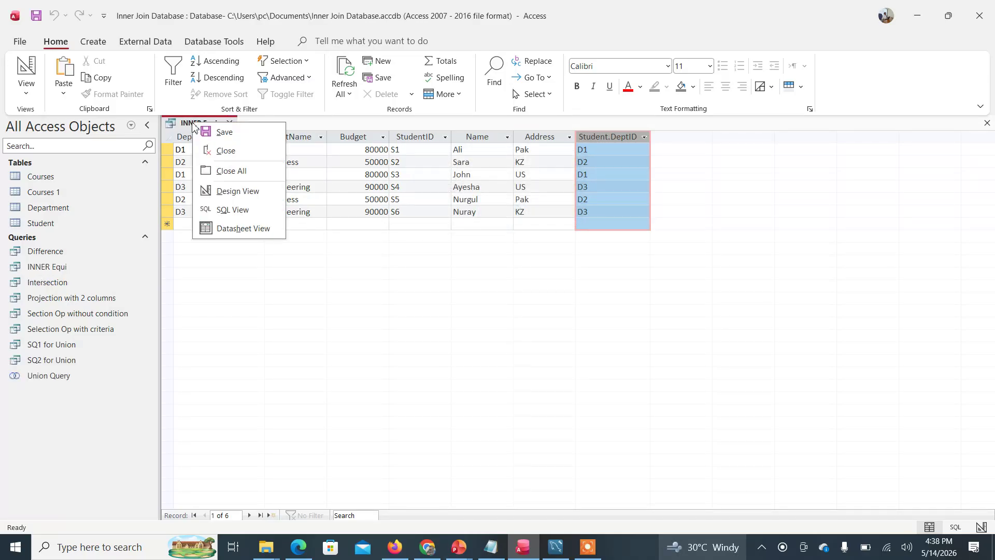
pyautogui.click(235, 211)
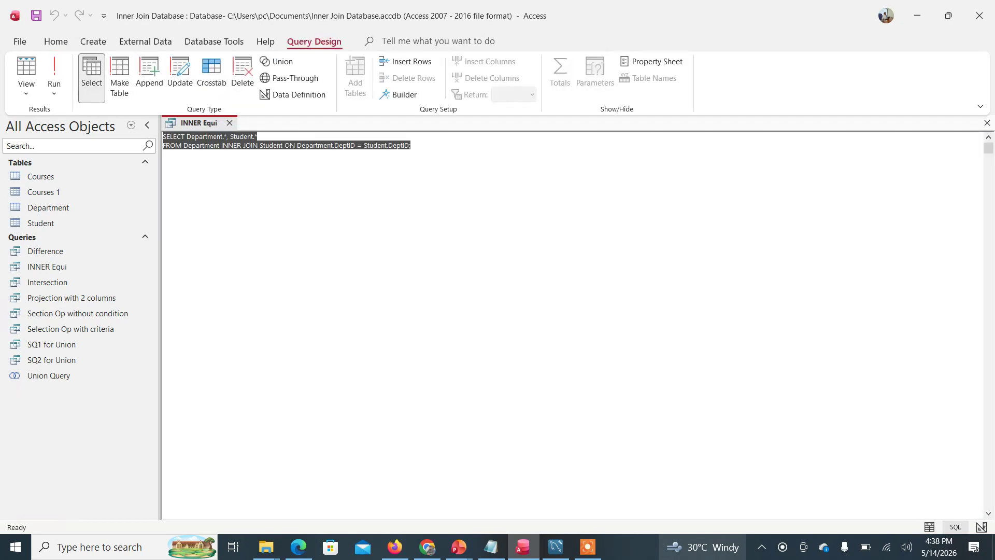
pyautogui.click(164, 146)
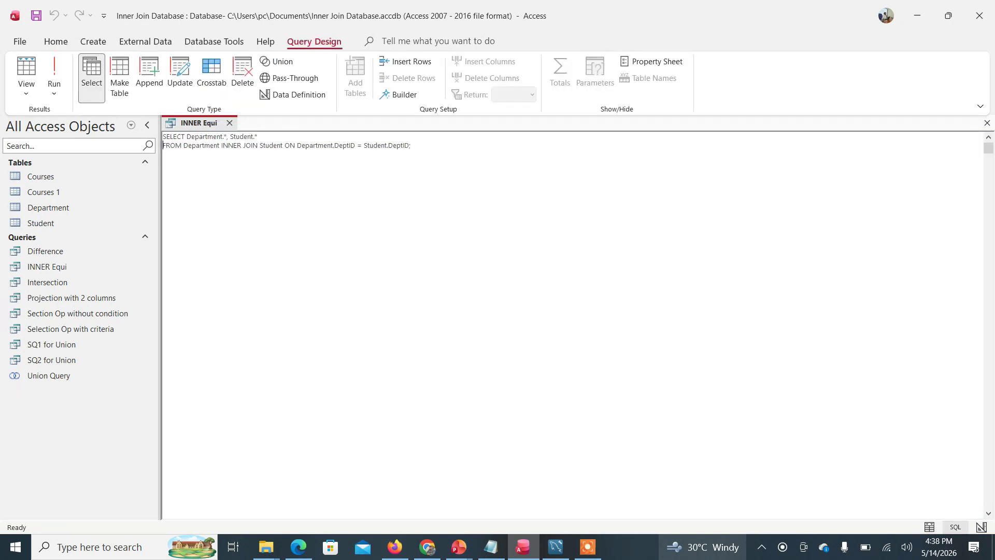
pyautogui.press('Return')
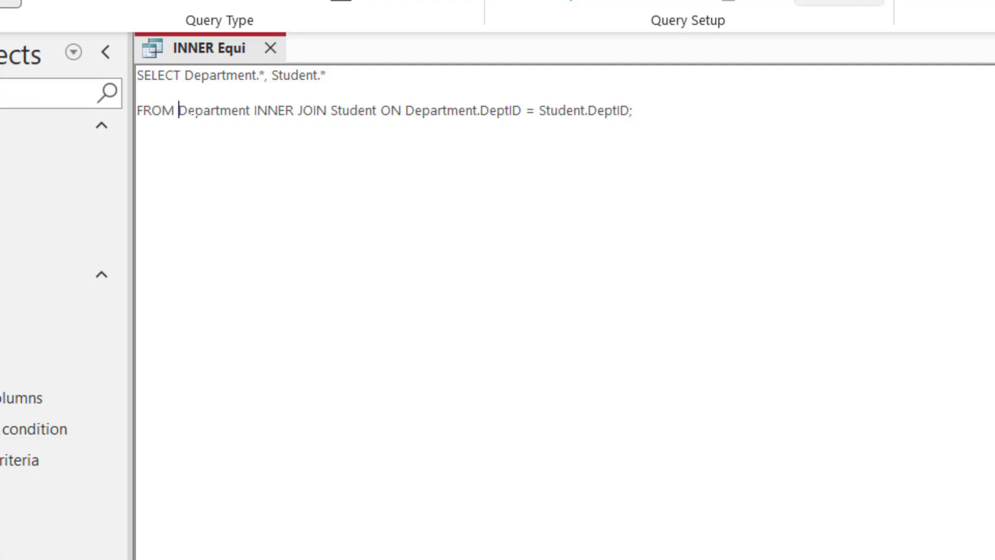
# Examine the INNER JOIN clause and the DeptID equality condition in the SQL statement, and close the query
pyautogui.moveTo(179, 110); pyautogui.dragTo(381, 110)
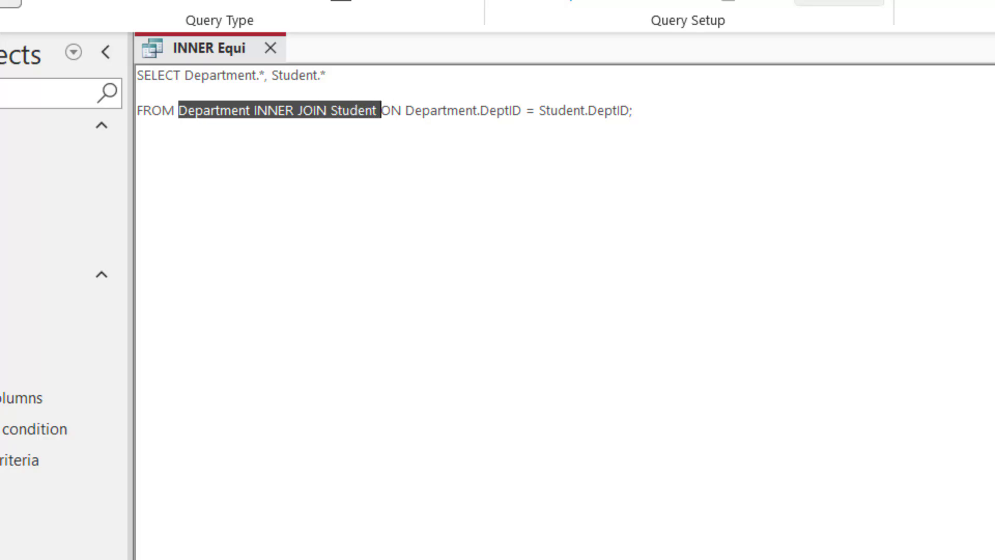
pyautogui.click(415, 111)
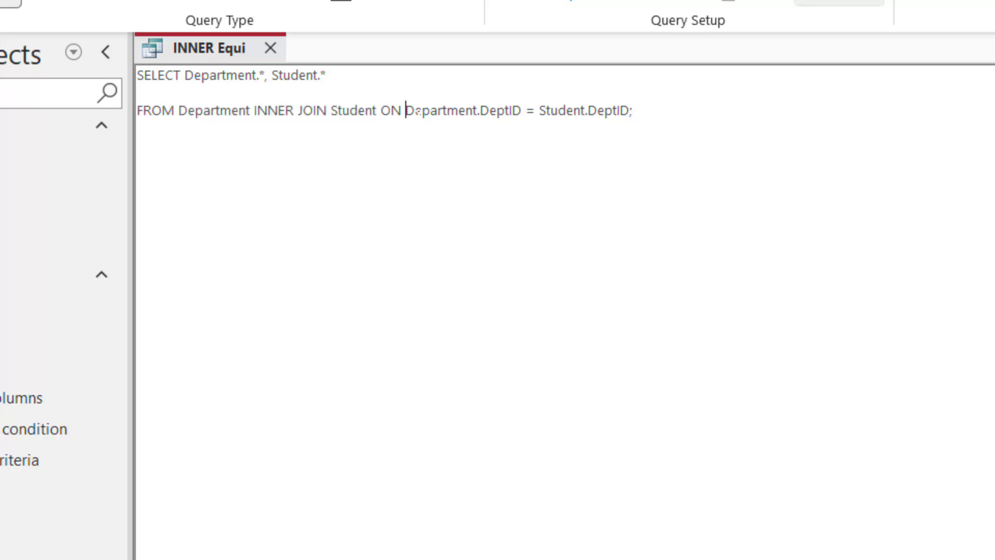
pyautogui.moveTo(417, 111); pyautogui.dragTo(633, 111)
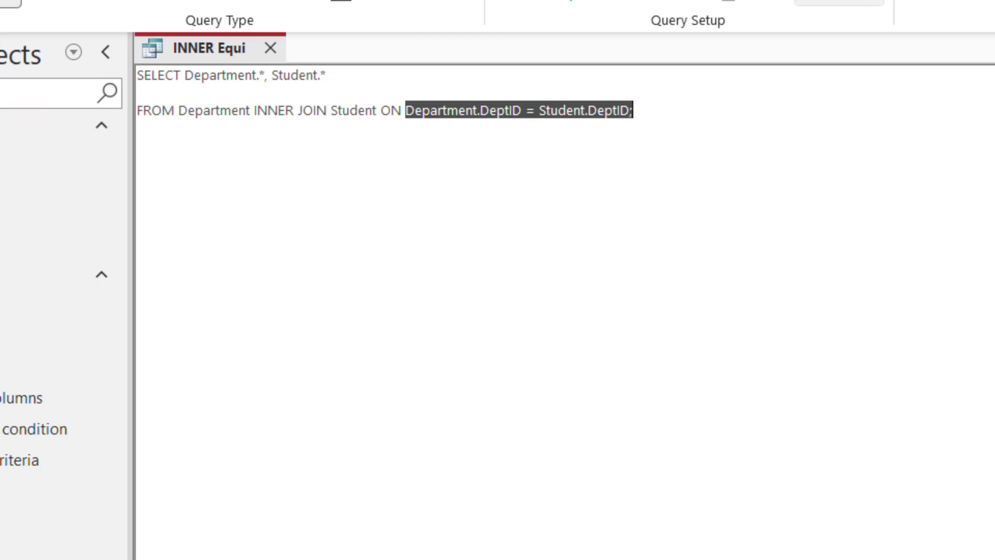
pyautogui.click(526, 111)
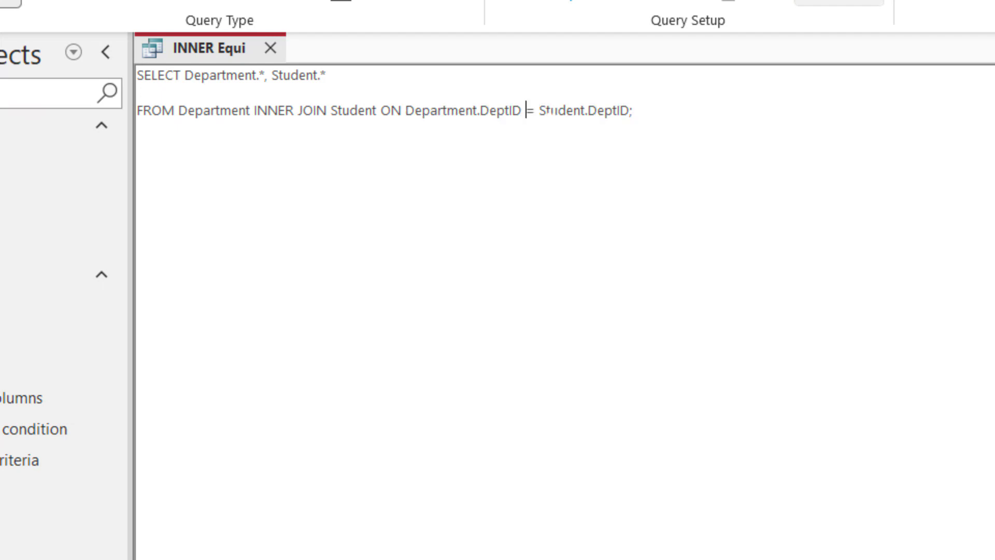
pyautogui.press('Left')
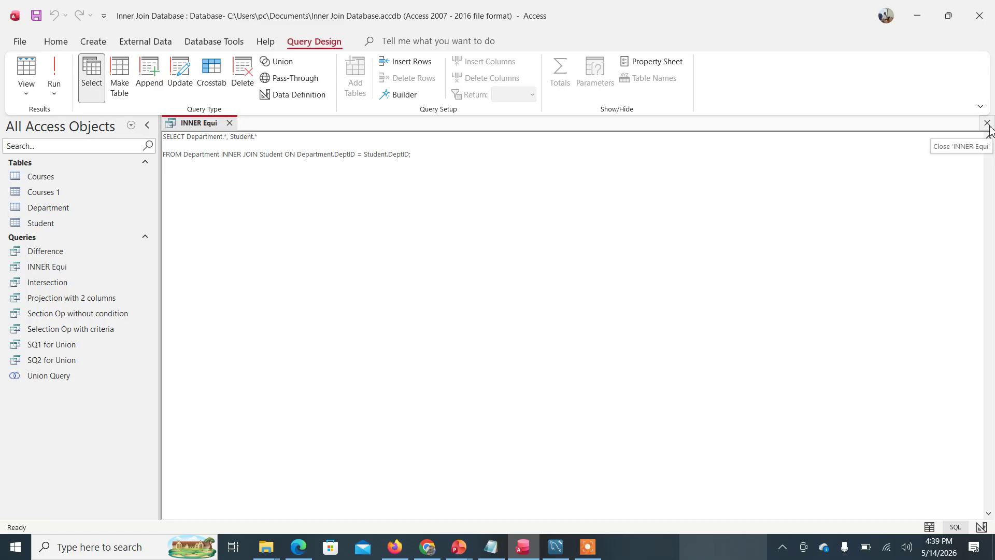
pyautogui.doubleClick(358, 153)
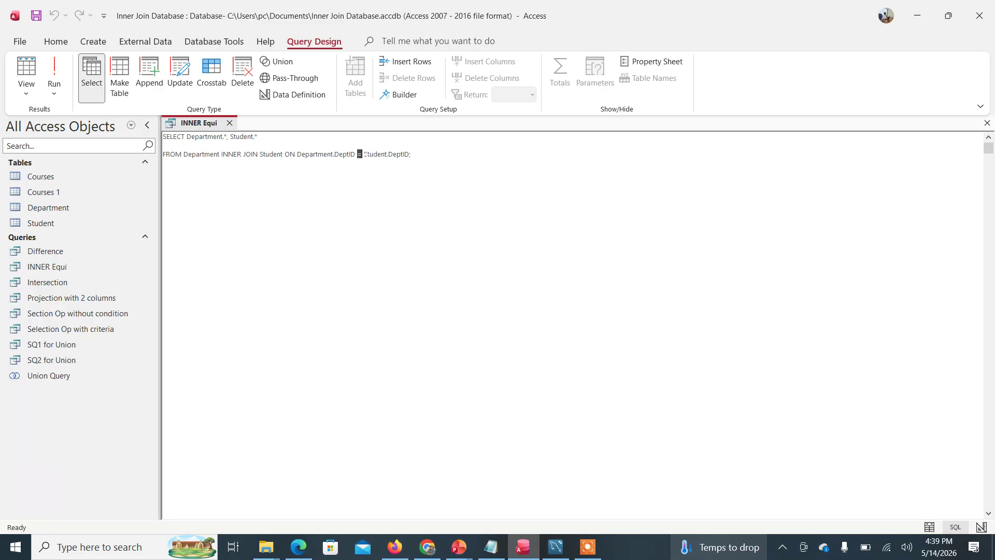
pyautogui.click(987, 123)
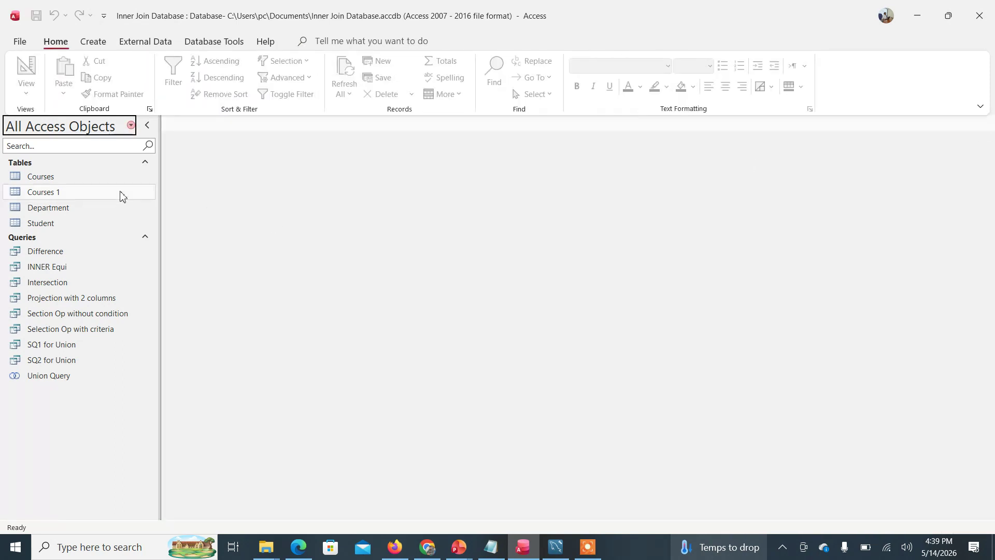
# Create a new query in design view and add the Department and Student tables to it
pyautogui.click(94, 43)
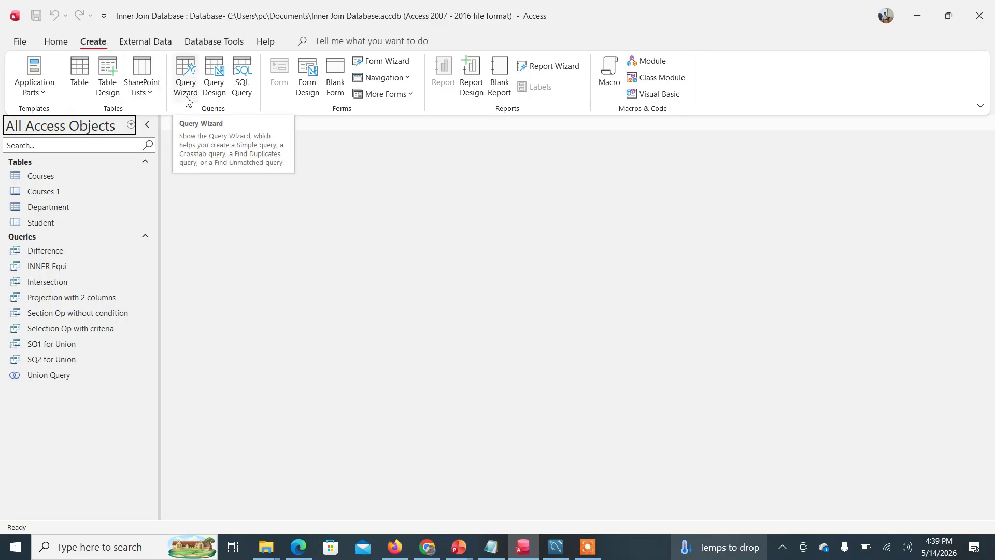
pyautogui.click(212, 80)
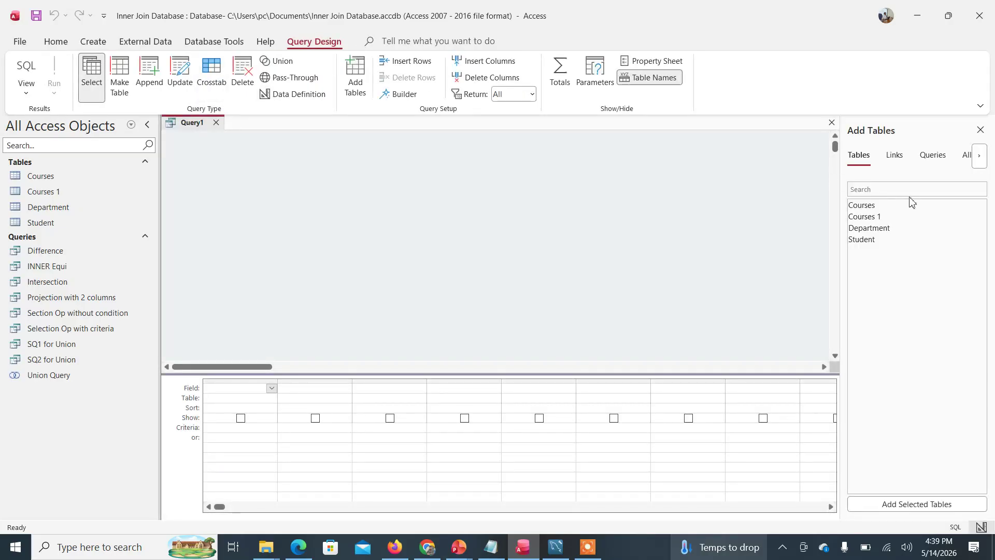
pyautogui.doubleClick(870, 228)
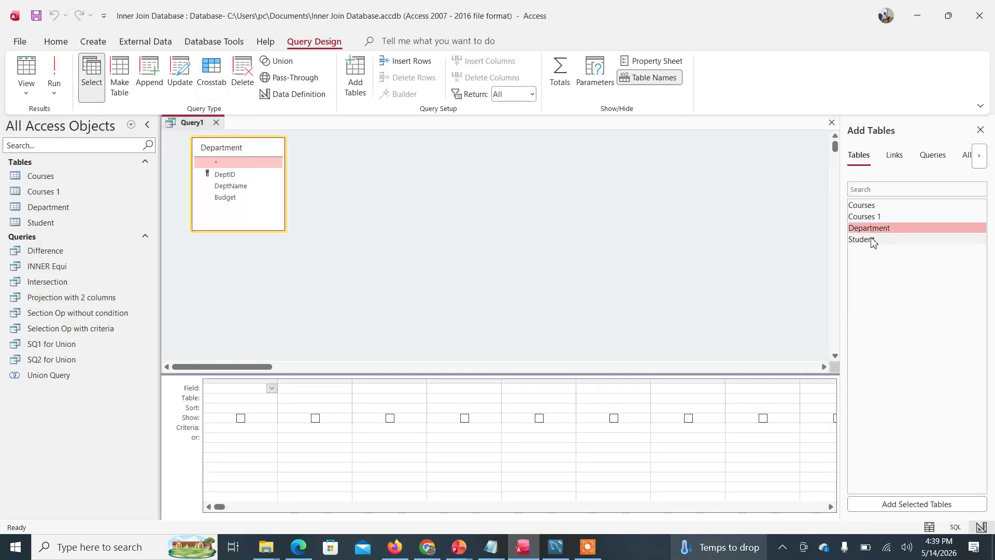
pyautogui.doubleClick(872, 239)
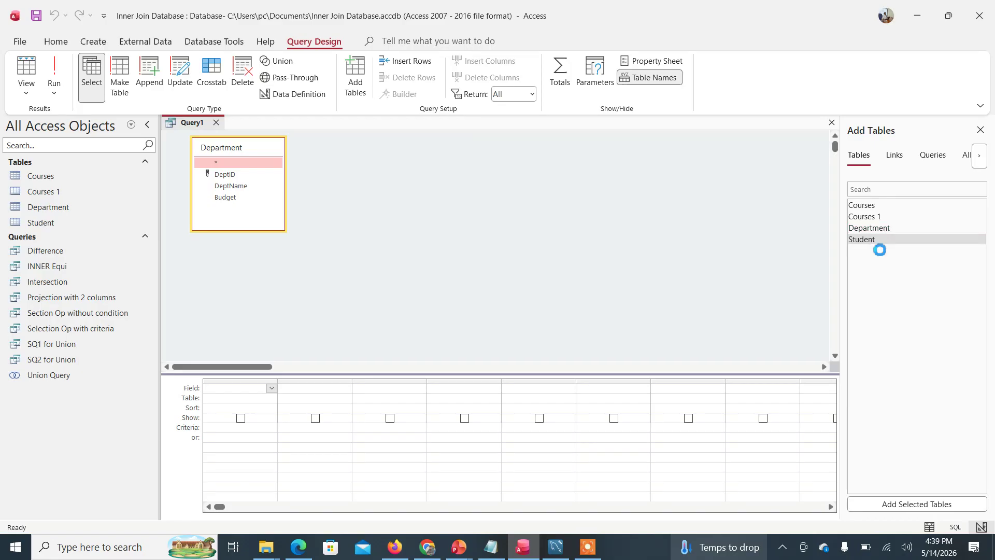
# Output all fields of Department and Student, and keep the DeptID join limited to rows where the joined fields are equal
pyautogui.doubleClick(230, 163)
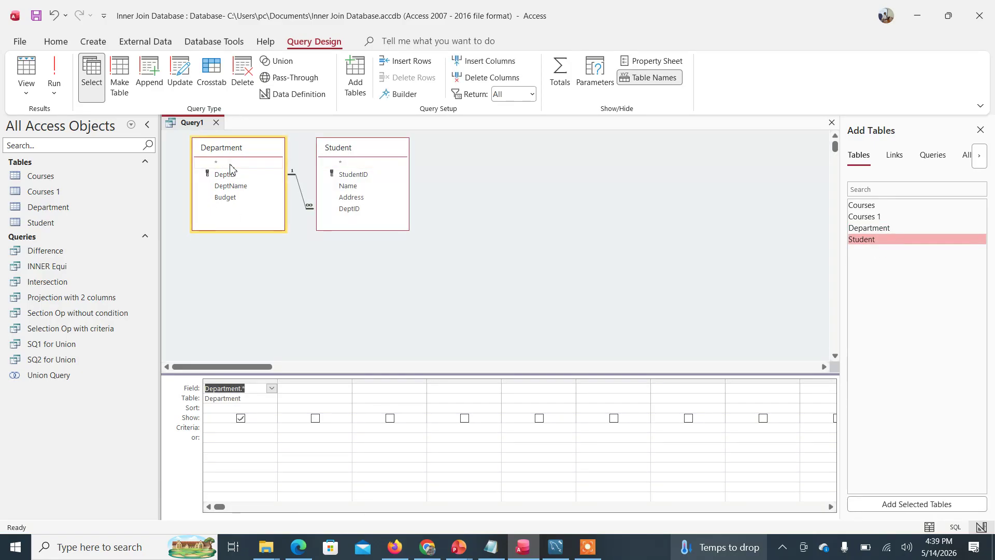
pyautogui.doubleClick(350, 163)
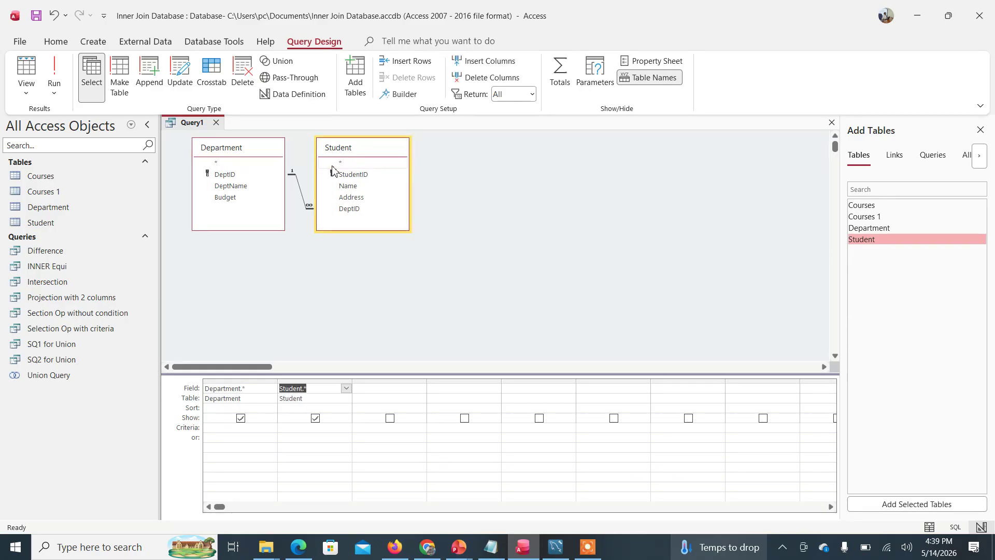
pyautogui.doubleClick(304, 196)
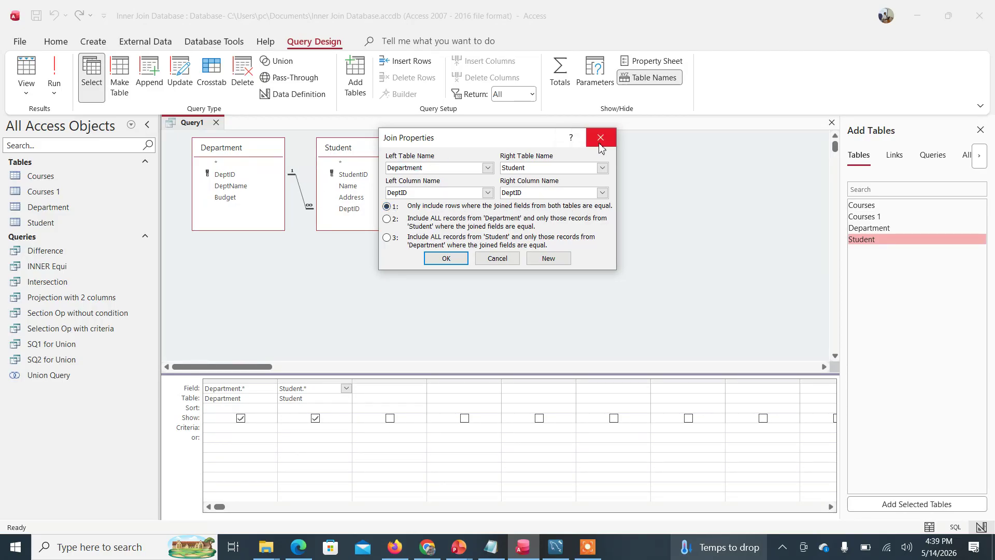
pyautogui.click(454, 262)
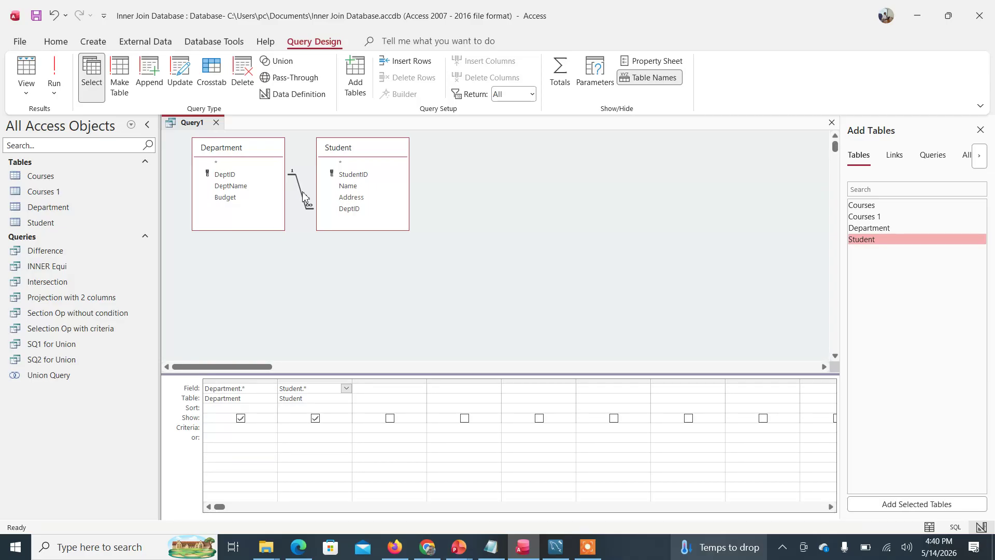
# Show the query's SQL, insert a blank line before the FROM clause, and set the DeptID join operator to >
pyautogui.rightClick(191, 128)
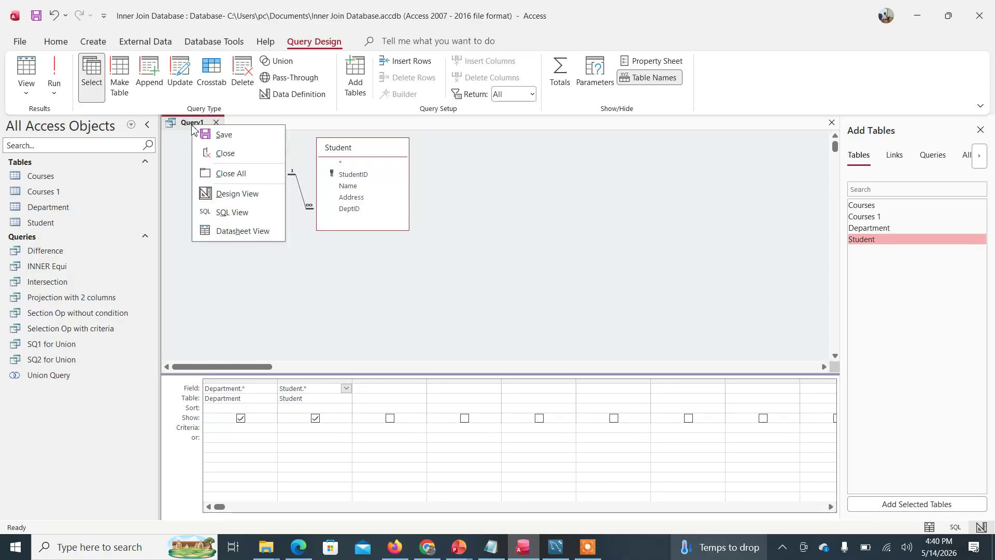
pyautogui.click(238, 213)
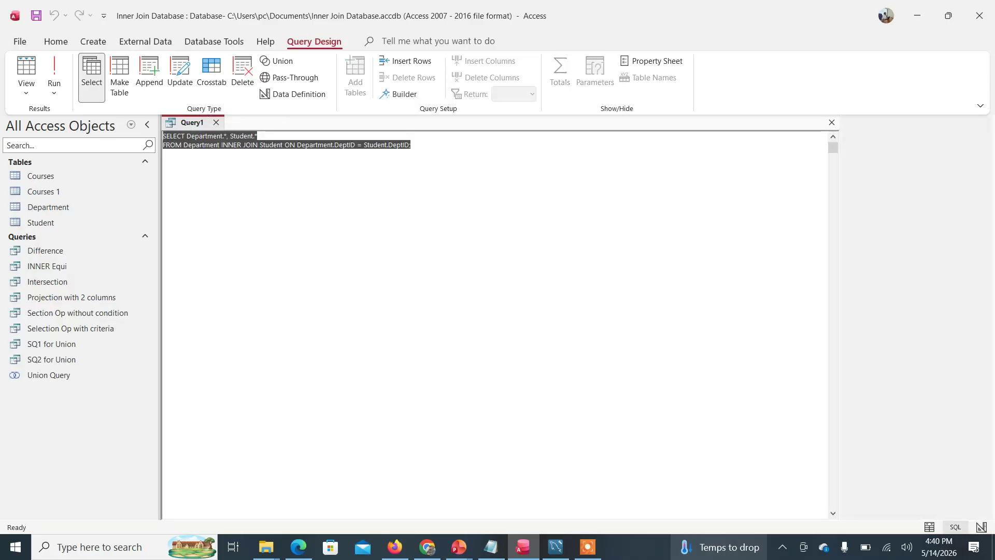
pyautogui.click(164, 145)
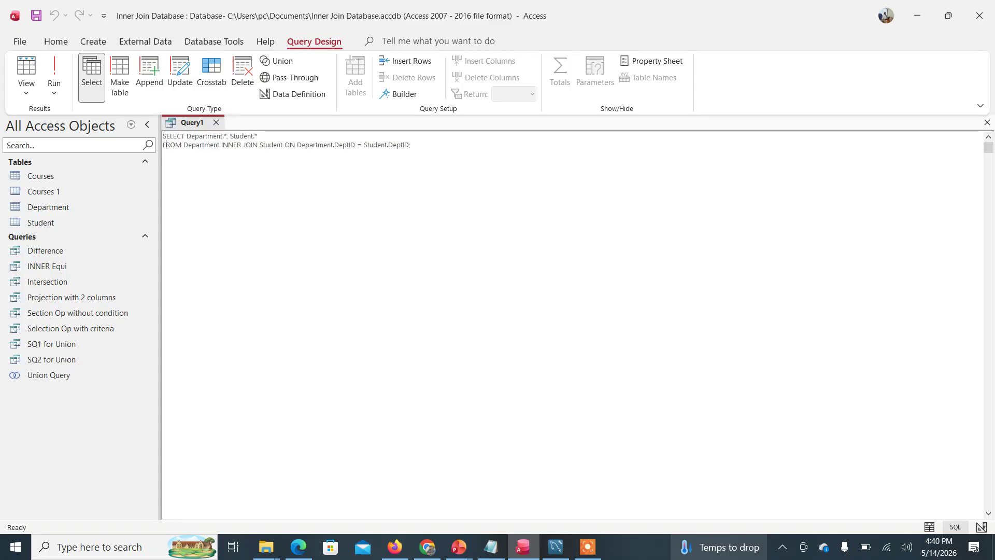
pyautogui.press('Return')
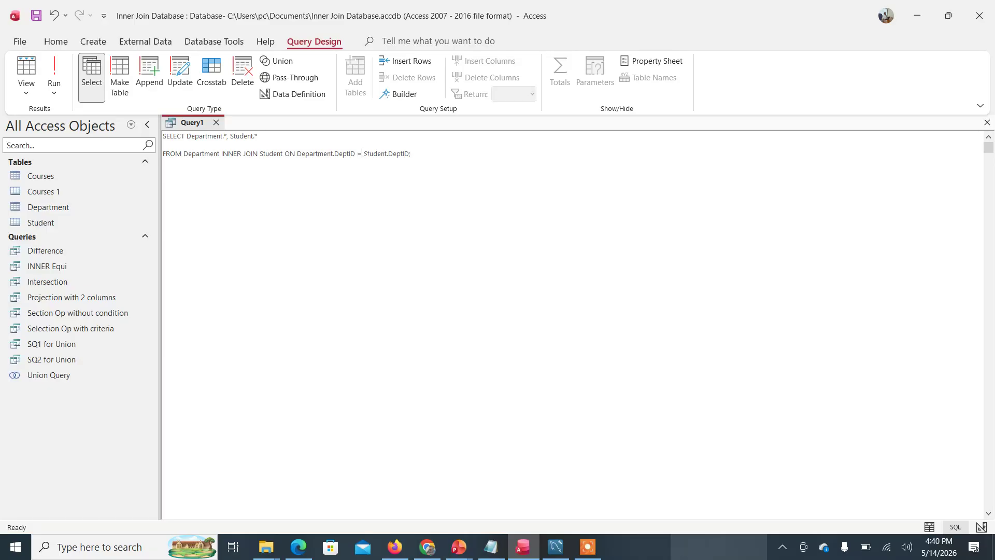
pyautogui.press('BackSpace')
pyautogui.press('BackSpace')
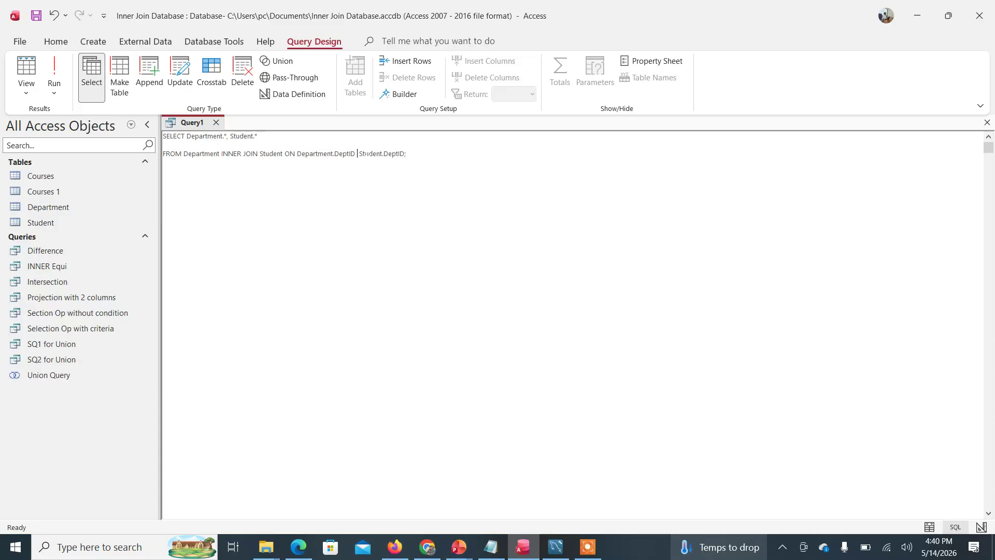
pyautogui.write('>')
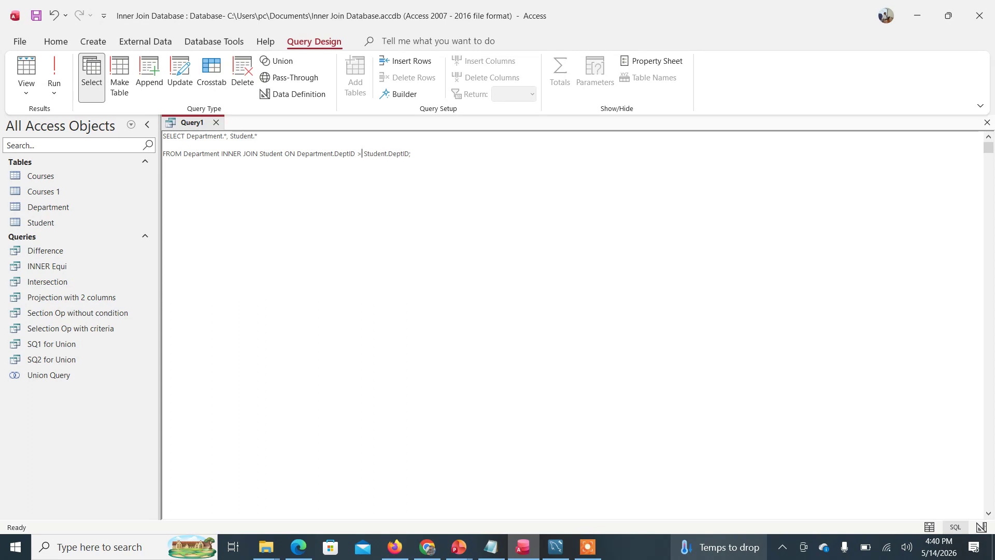
# Run the query, widen the Department.DeptID column to fit its heading, and compare its values with the Student.DeptID column
pyautogui.hotkey('ctrl', 'a')
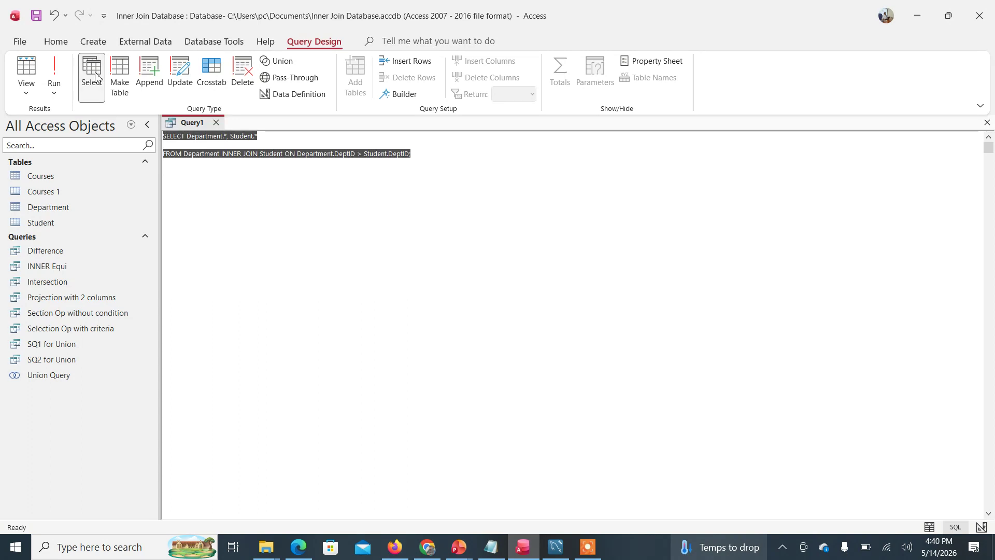
pyautogui.click(61, 75)
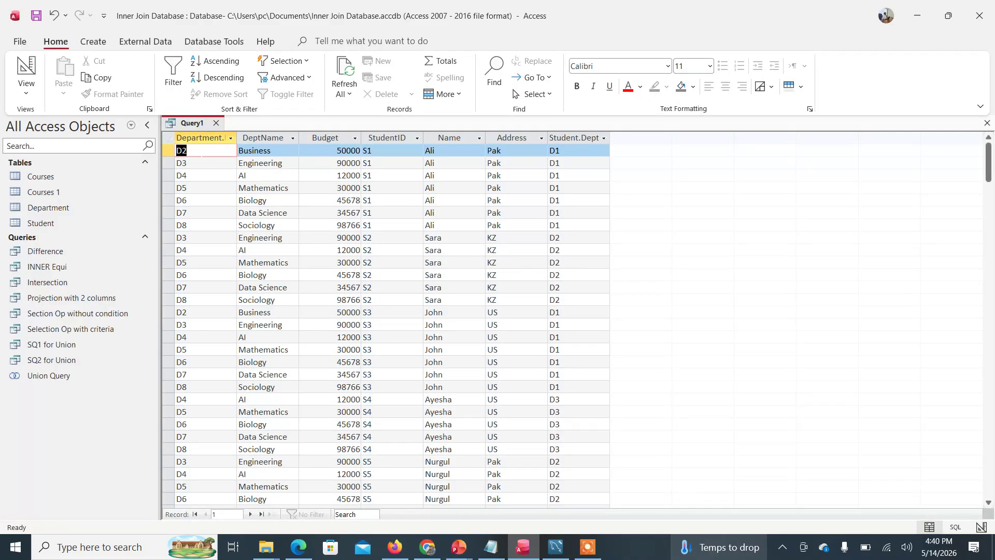
pyautogui.doubleClick(237, 137)
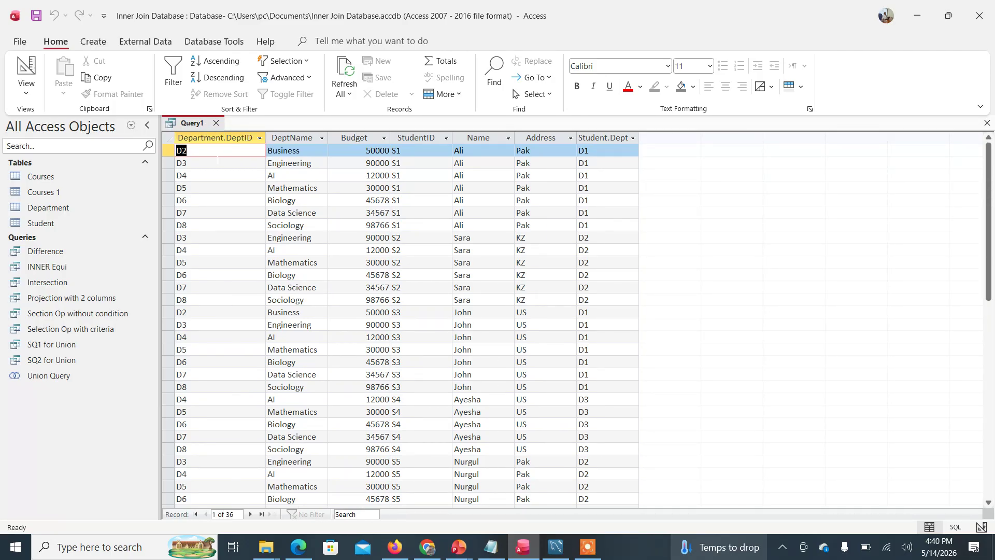
pyautogui.click(218, 137)
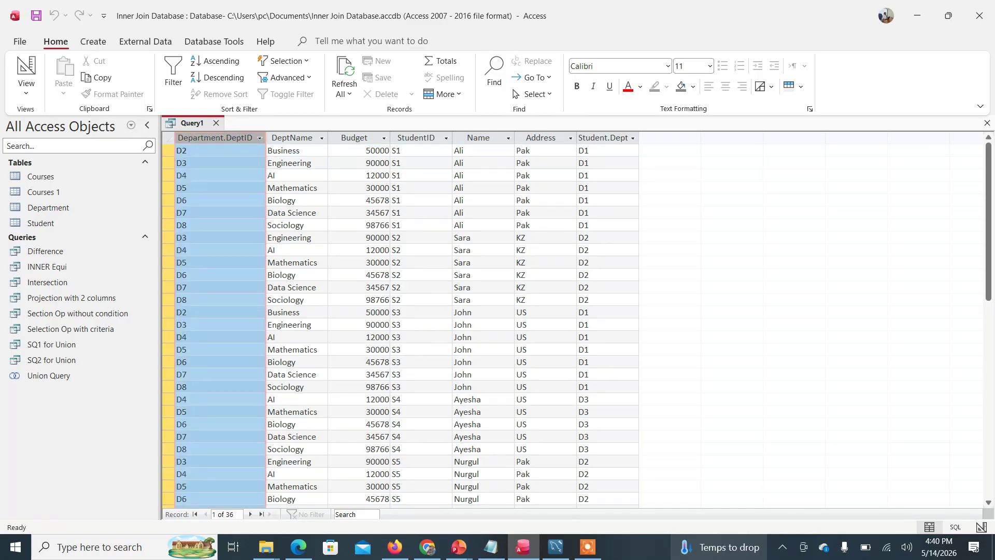
pyautogui.click(579, 139)
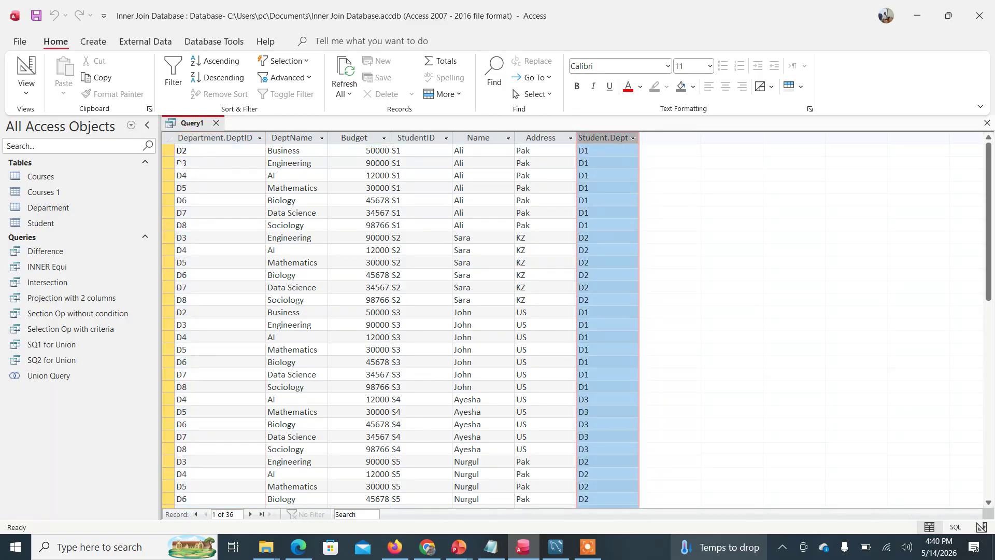
pyautogui.click(193, 154)
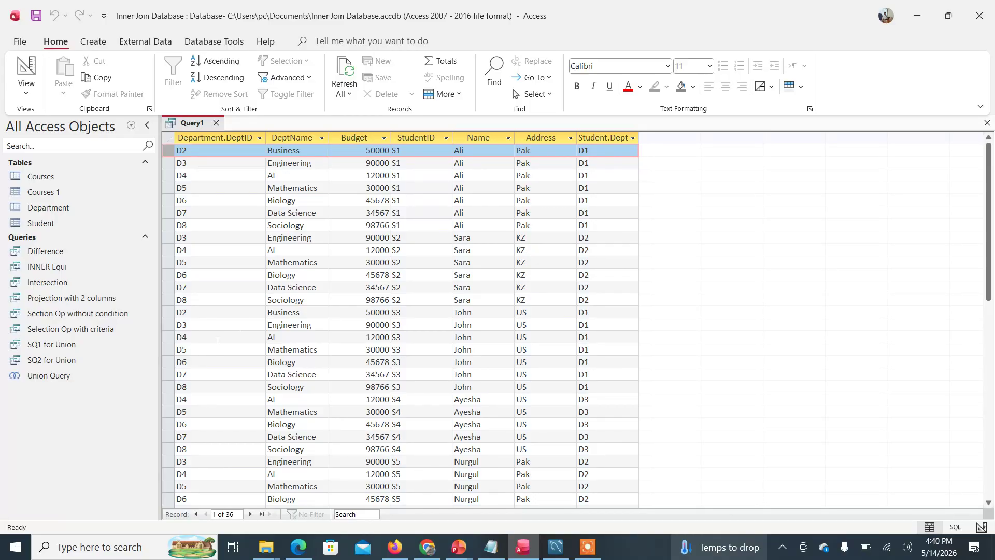
pyautogui.click(193, 352)
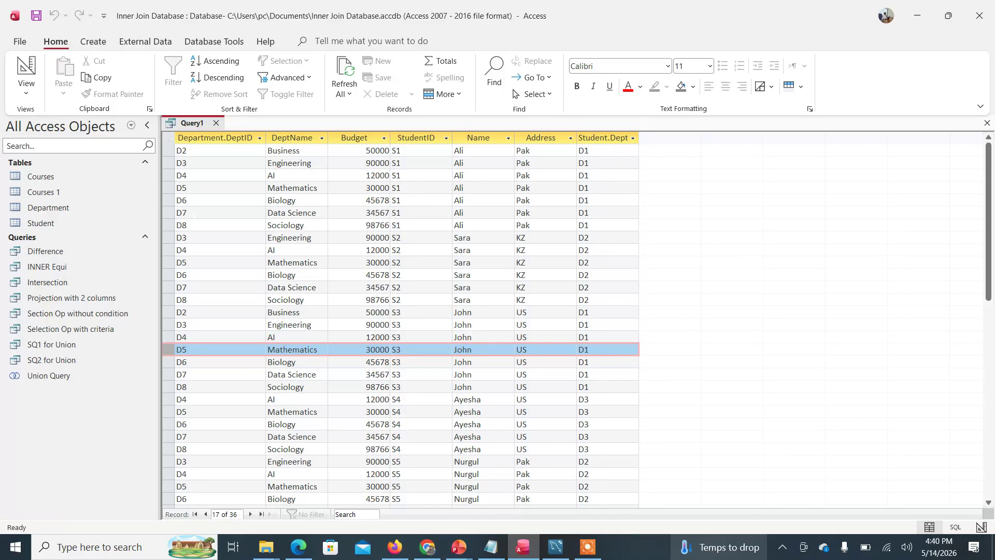
# Set the DeptID join operator to < in the query's SQL, run the query, and inspect the first result row
pyautogui.rightClick(192, 125)
pyautogui.click(230, 211)
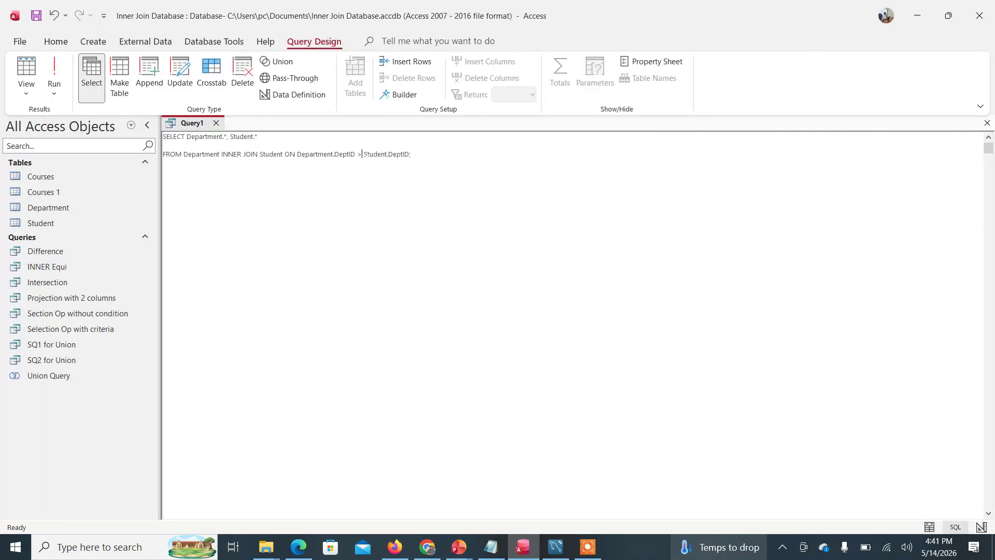
pyautogui.press('BackSpace')
pyautogui.write('<')
pyautogui.click(55, 73)
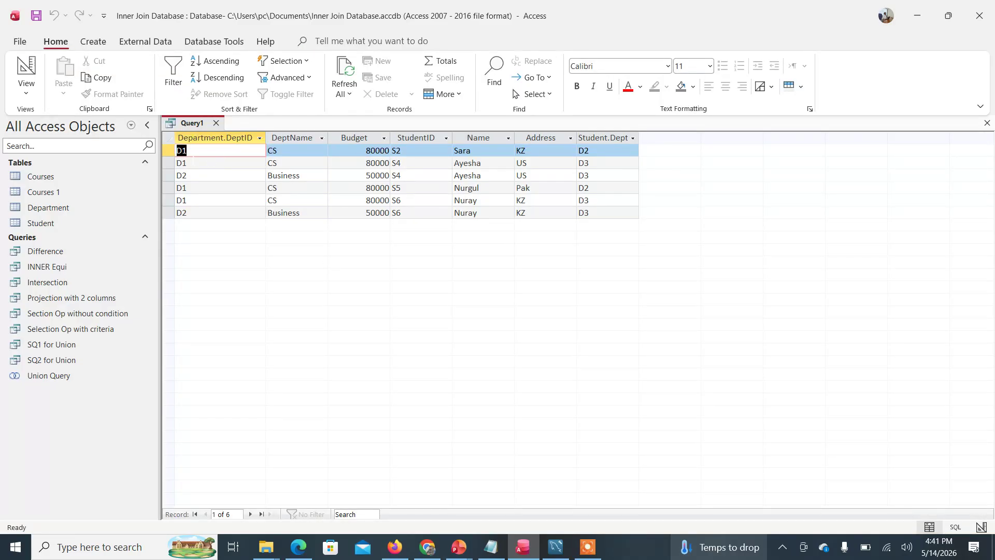
pyautogui.click(193, 152)
pyautogui.click(169, 151)
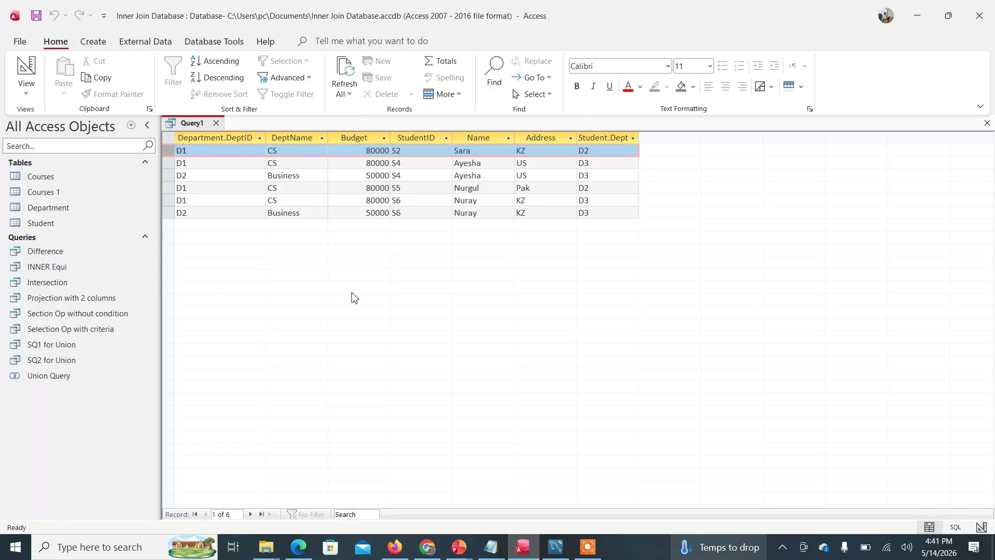
# Save the query under the name INNER theta and close it
pyautogui.hotkey('ctrl', 's')
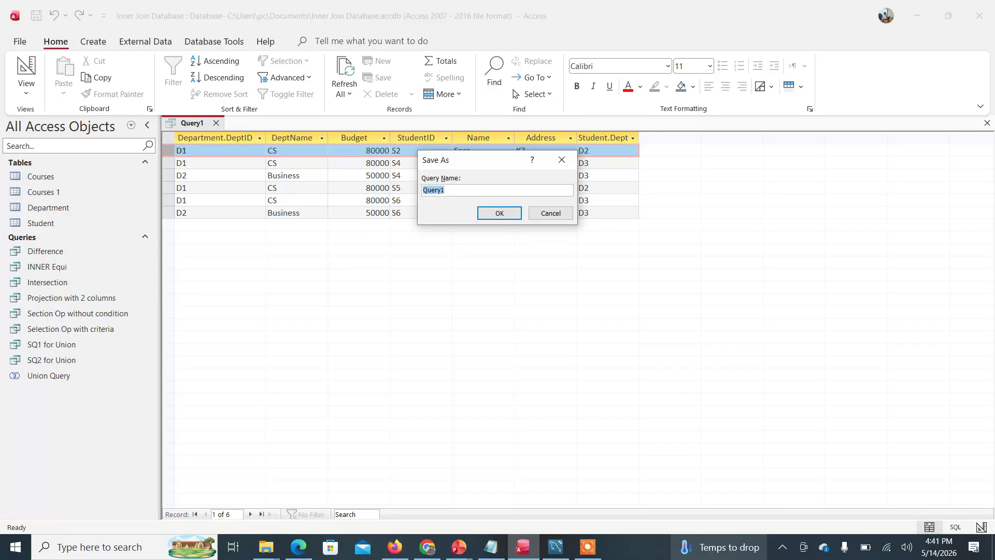
pyautogui.write('INNER theta')
pyautogui.click(509, 218)
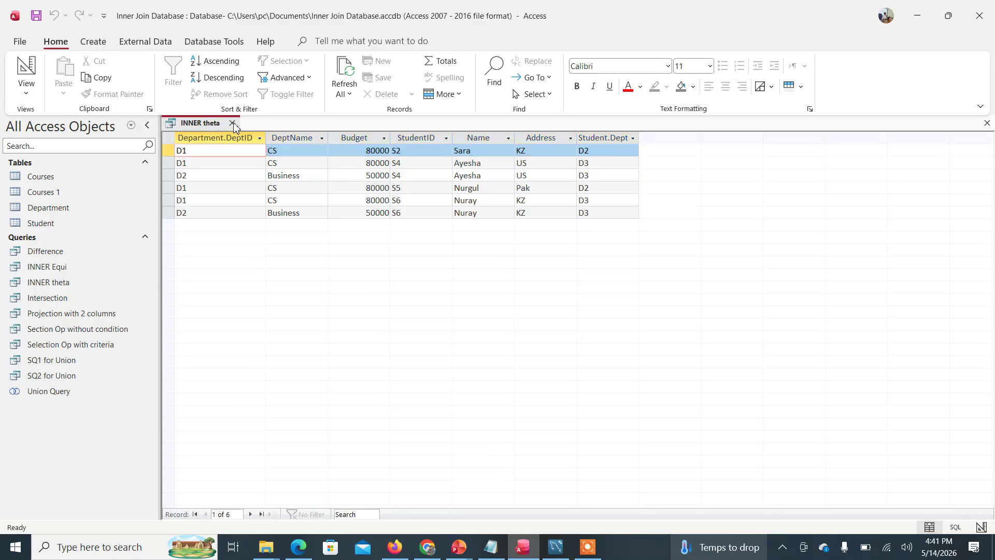
pyautogui.click(232, 124)
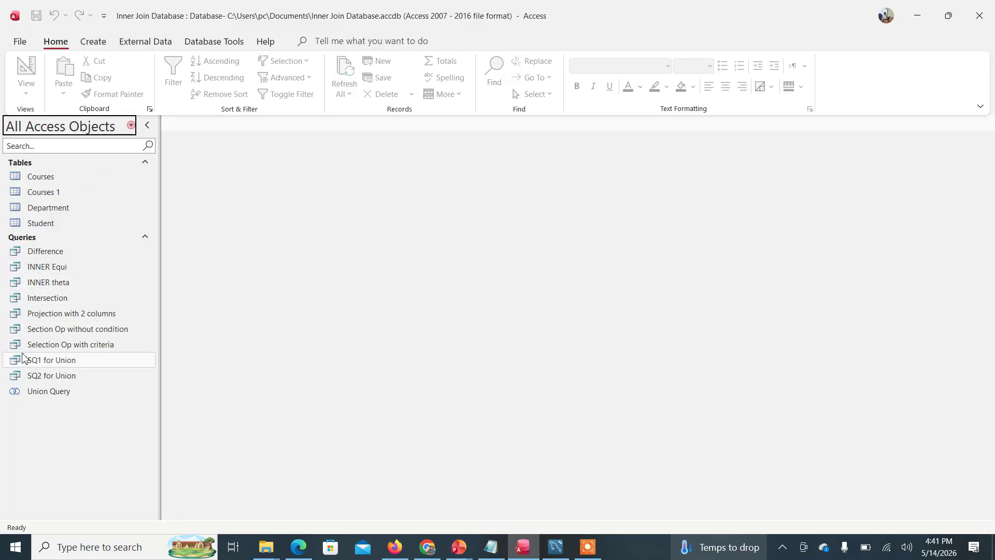
# Open the INNER Equi query, examine its records and compare the Department.DeptID and Student.DeptID columns, and close it
pyautogui.doubleClick(67, 271)
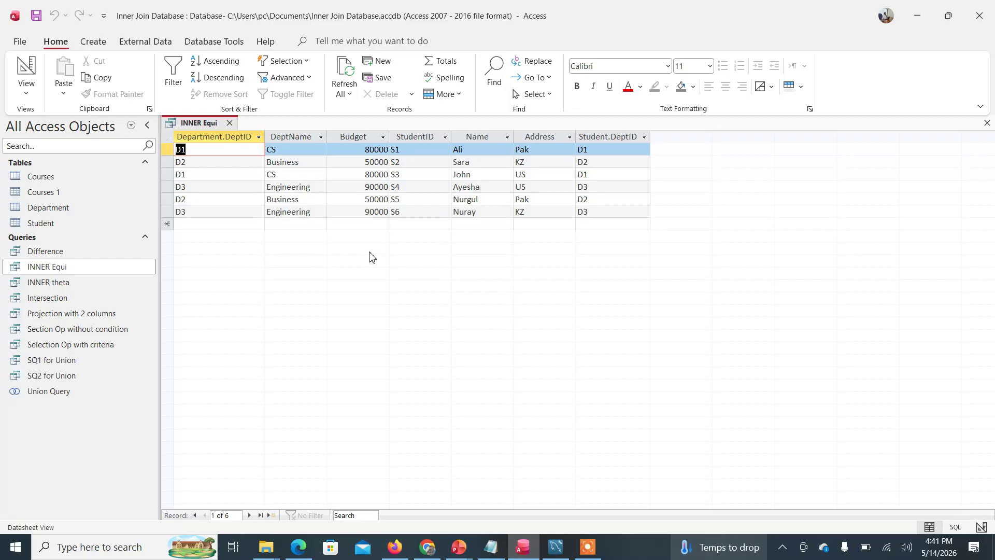
pyautogui.hotkey('shift', 'space')
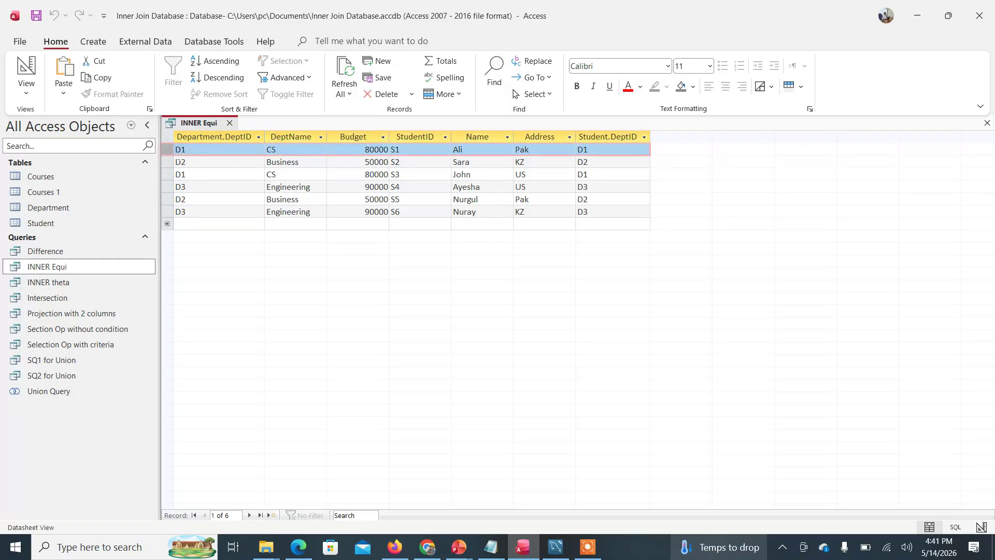
pyautogui.hotkey('shift', 'Down')
pyautogui.hotkey('shift', 'Down')
pyautogui.hotkey('shift', 'Down')
pyautogui.hotkey('shift', 'Down')
pyautogui.hotkey('shift', 'Down')
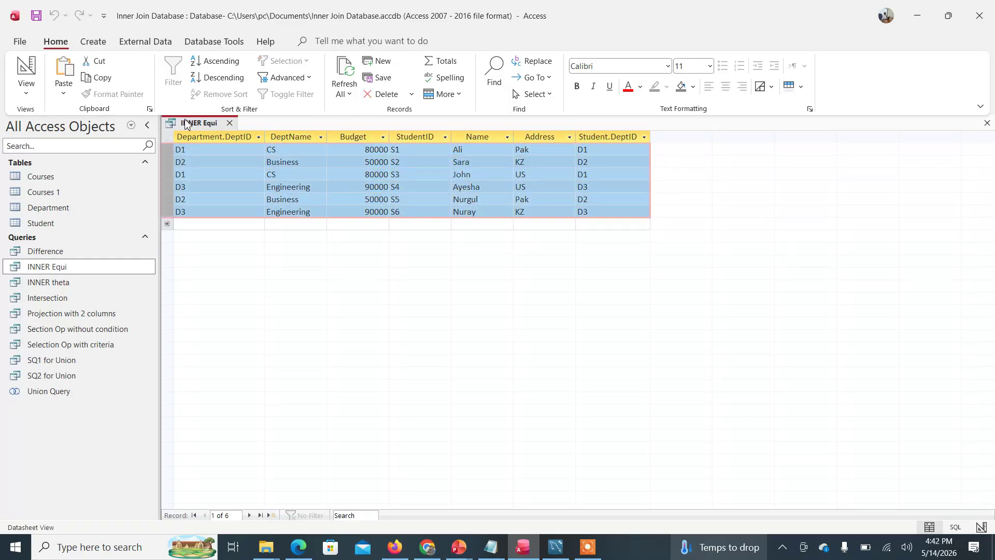
pyautogui.click(250, 145)
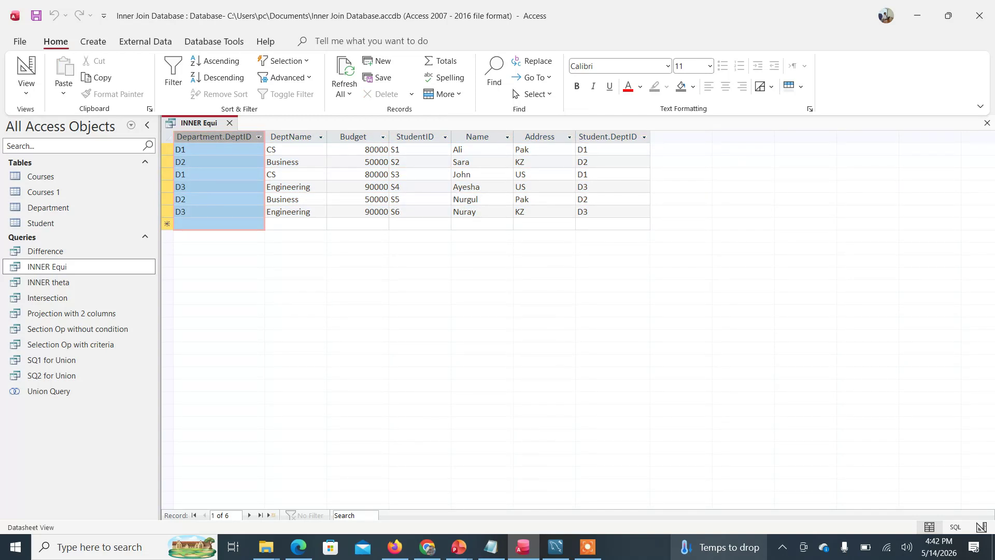
pyautogui.click(607, 137)
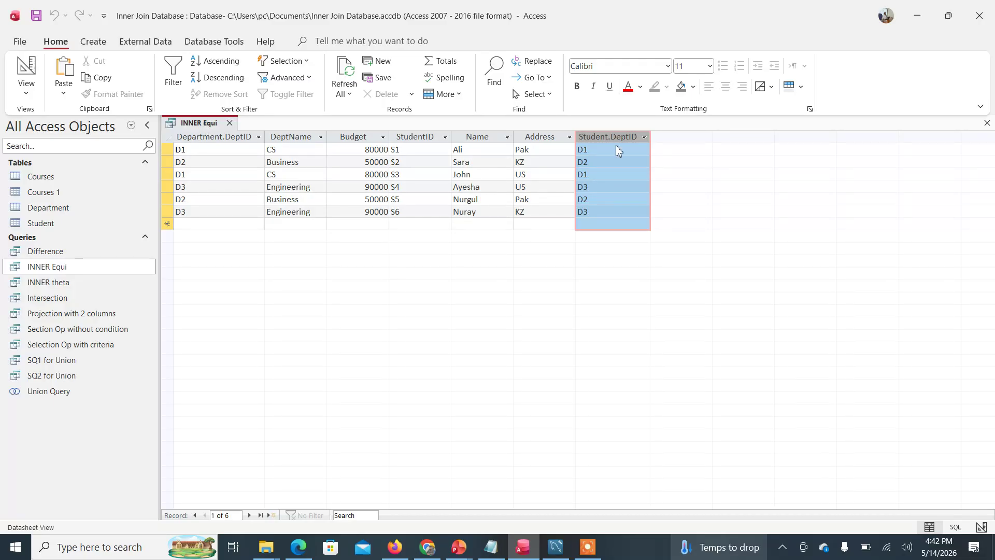
pyautogui.click(988, 124)
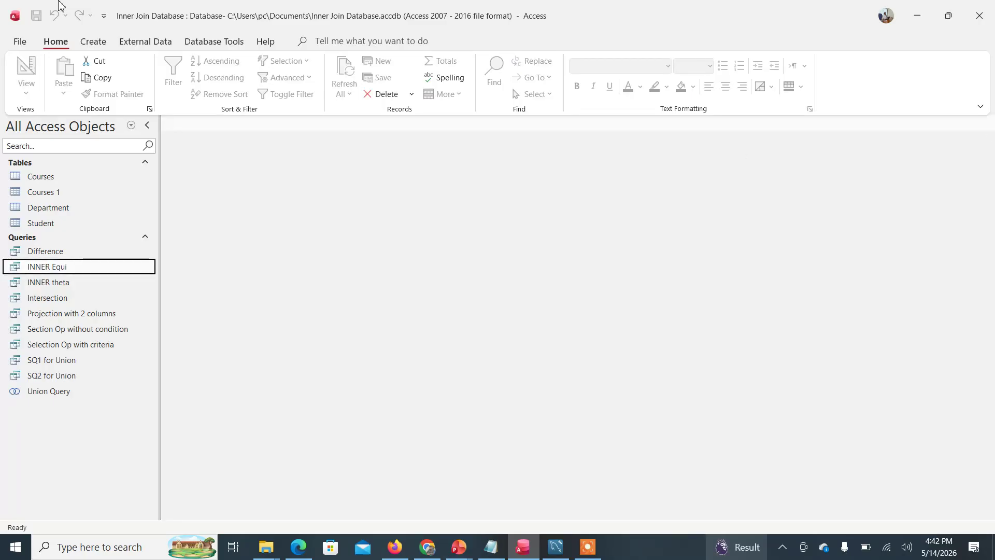
# Create a new query in Design view with the Department and Student tables
pyautogui.click(98, 44)
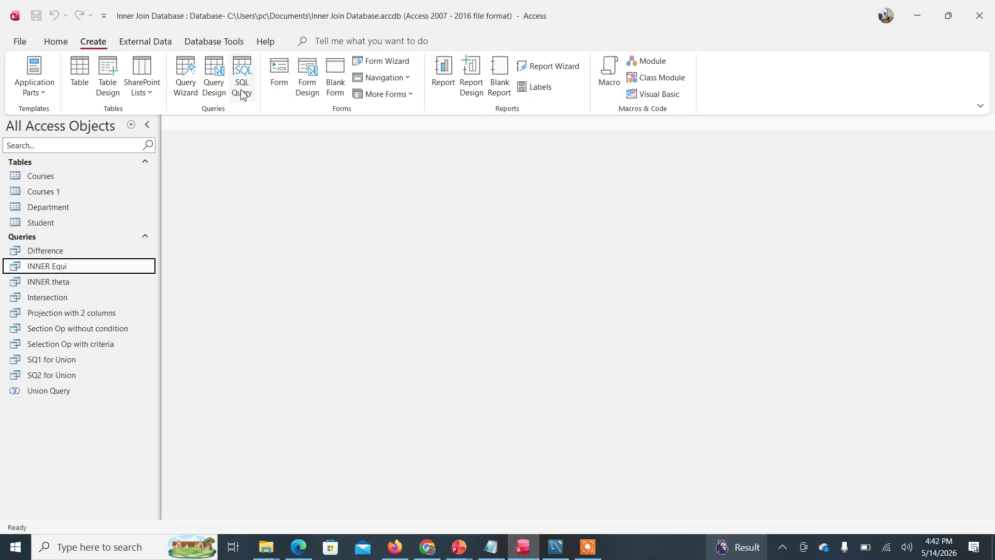
pyautogui.click(218, 77)
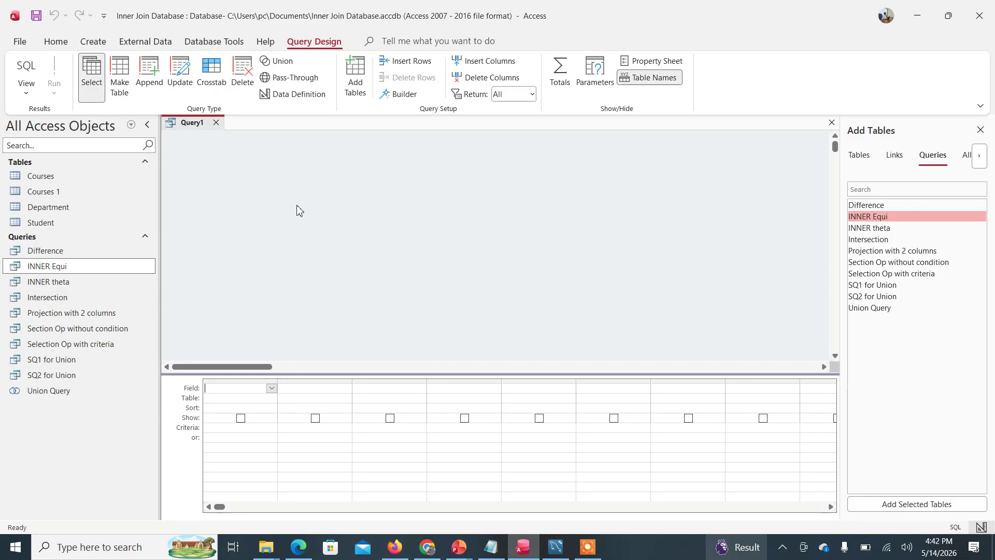
pyautogui.click(859, 154)
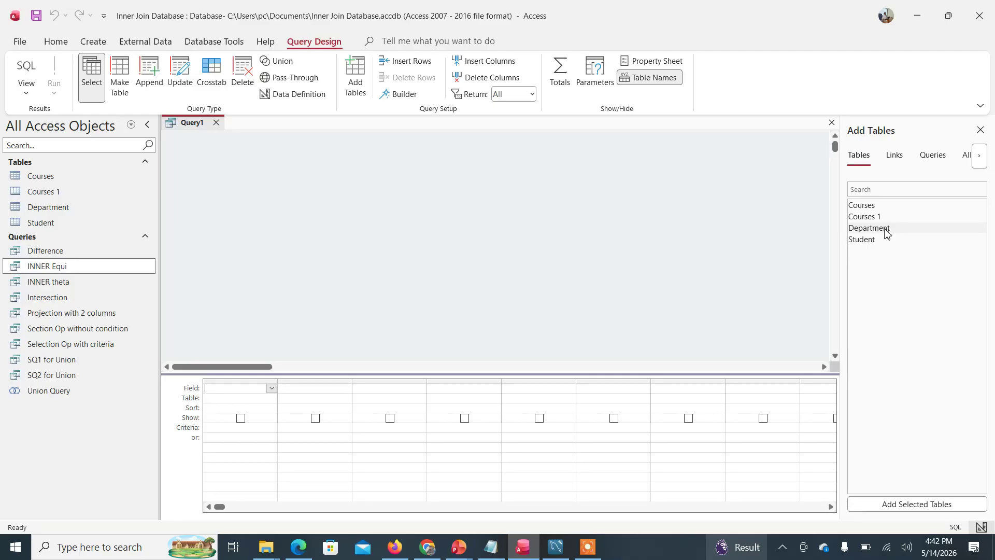
pyautogui.doubleClick(884, 229)
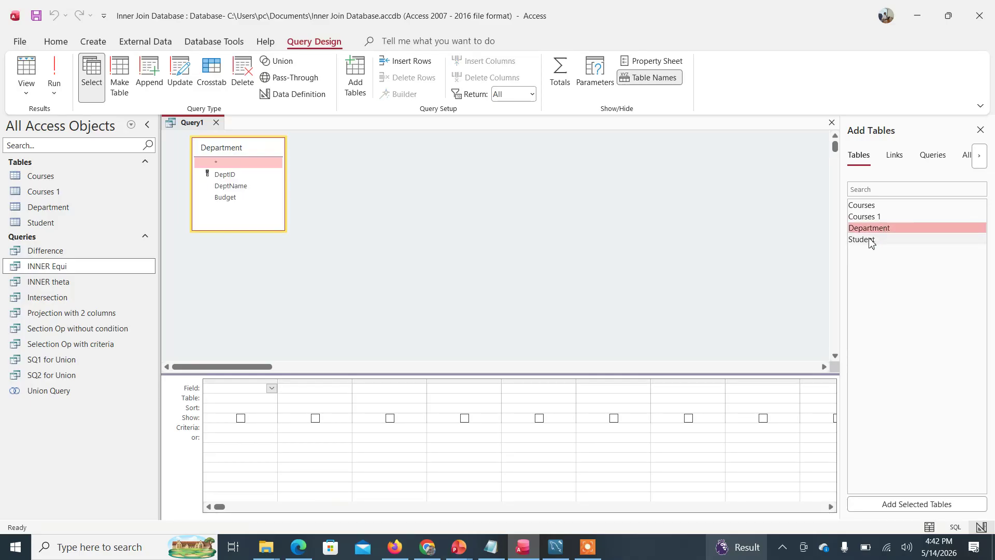
pyautogui.doubleClick(870, 240)
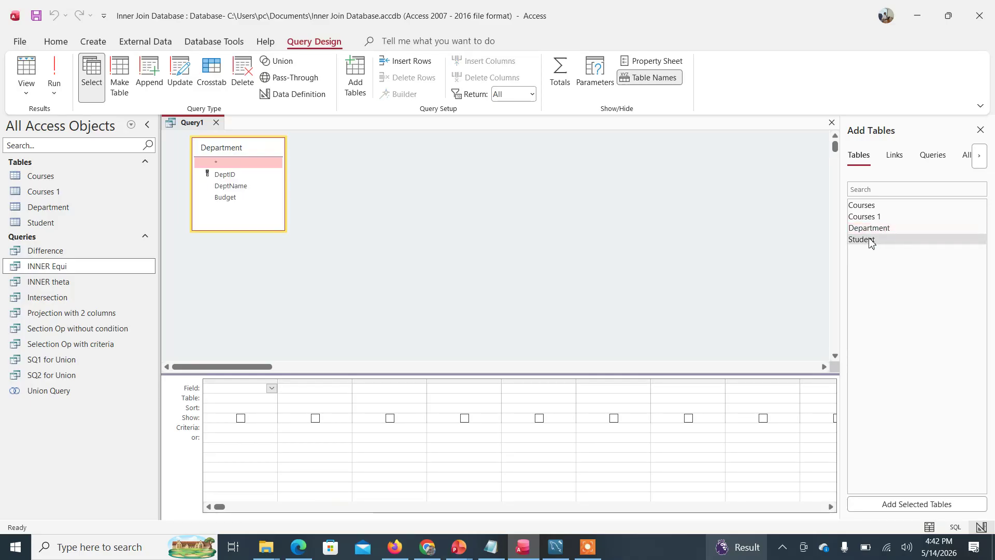
# Add DeptID, DeptName and Budget from Department and StudentID, Name and Address from Student to the query, and run it
pyautogui.click(263, 154)
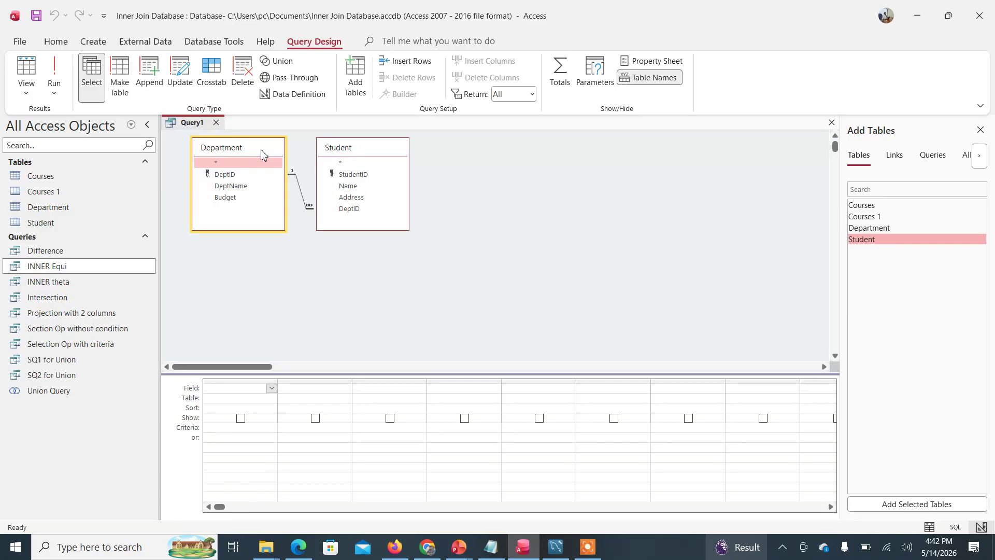
pyautogui.doubleClick(228, 175)
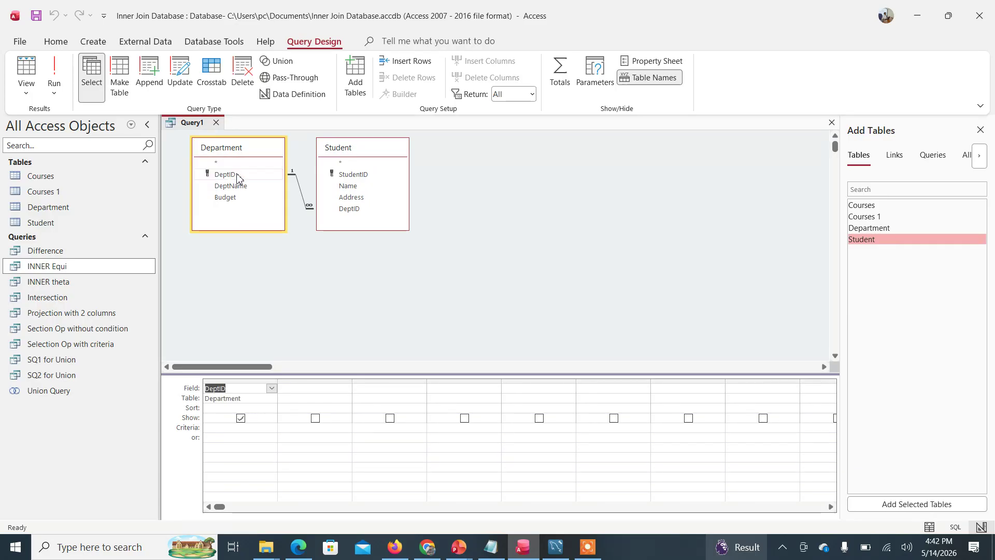
pyautogui.doubleClick(238, 187)
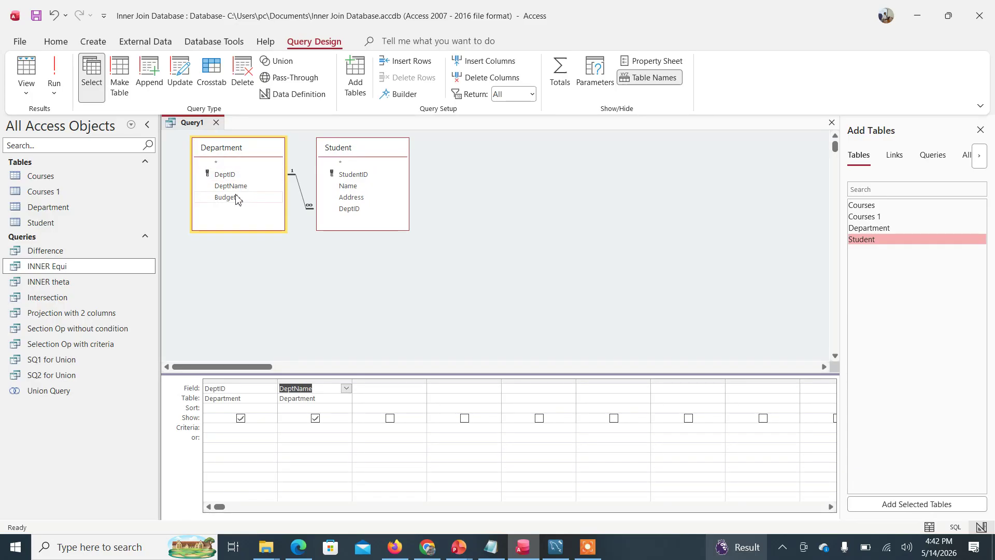
pyautogui.doubleClick(237, 197)
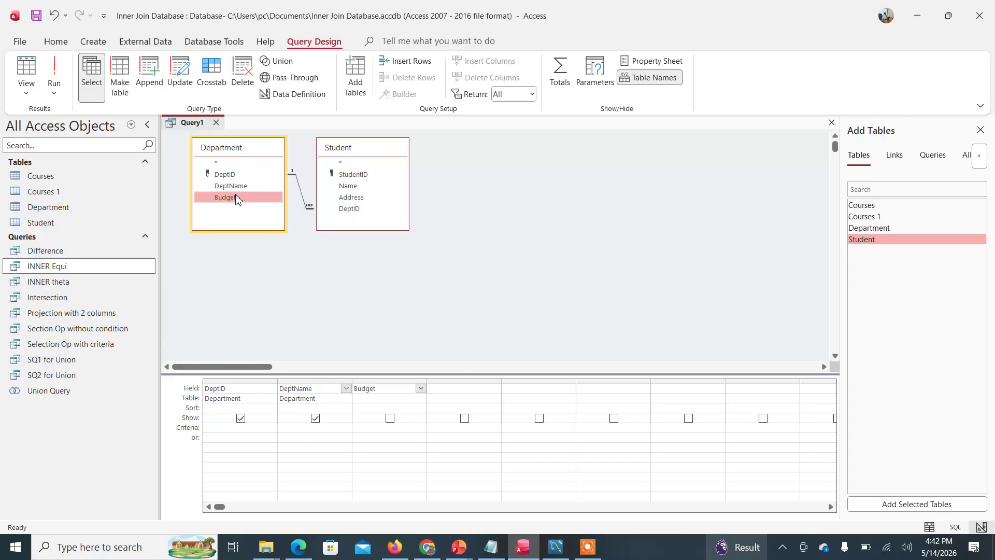
pyautogui.doubleClick(357, 174)
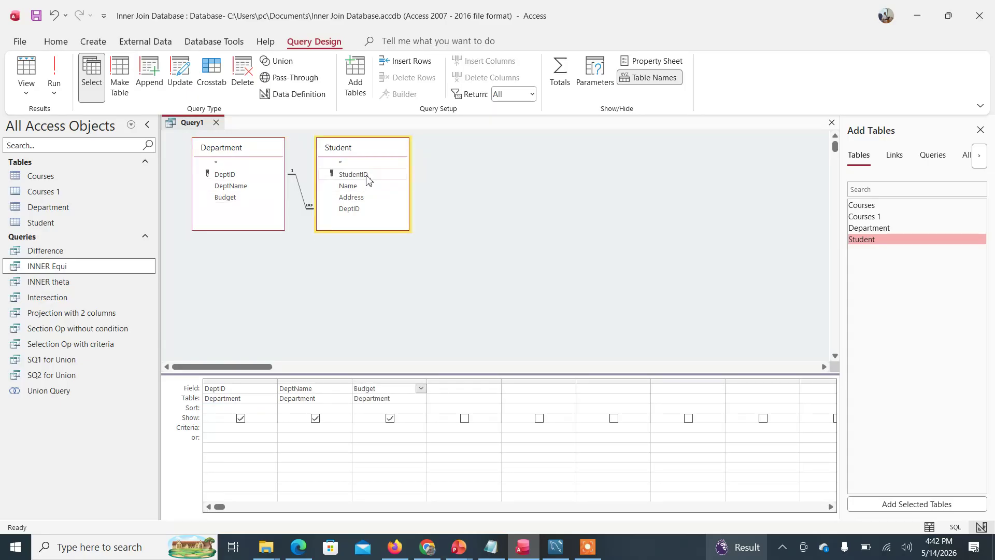
pyautogui.doubleClick(355, 187)
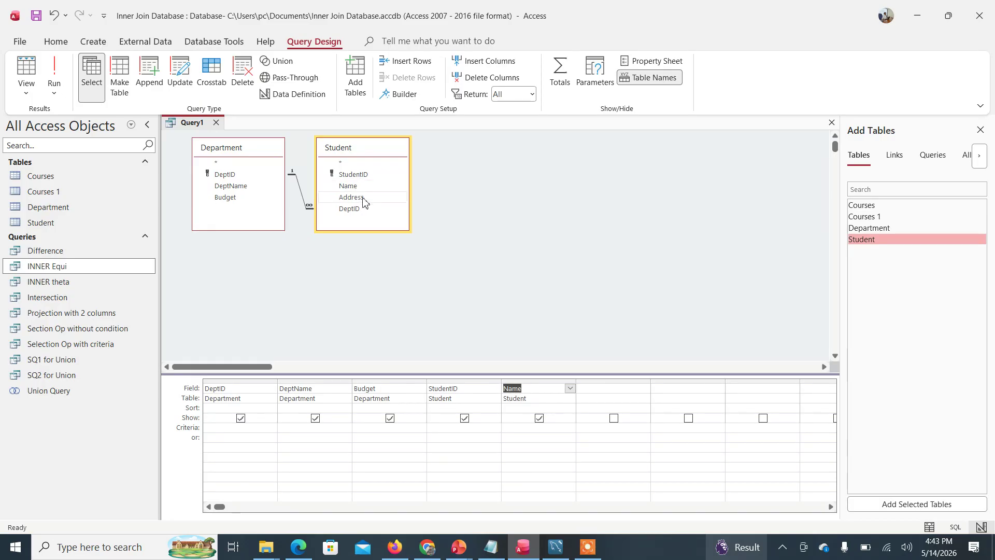
pyautogui.doubleClick(364, 199)
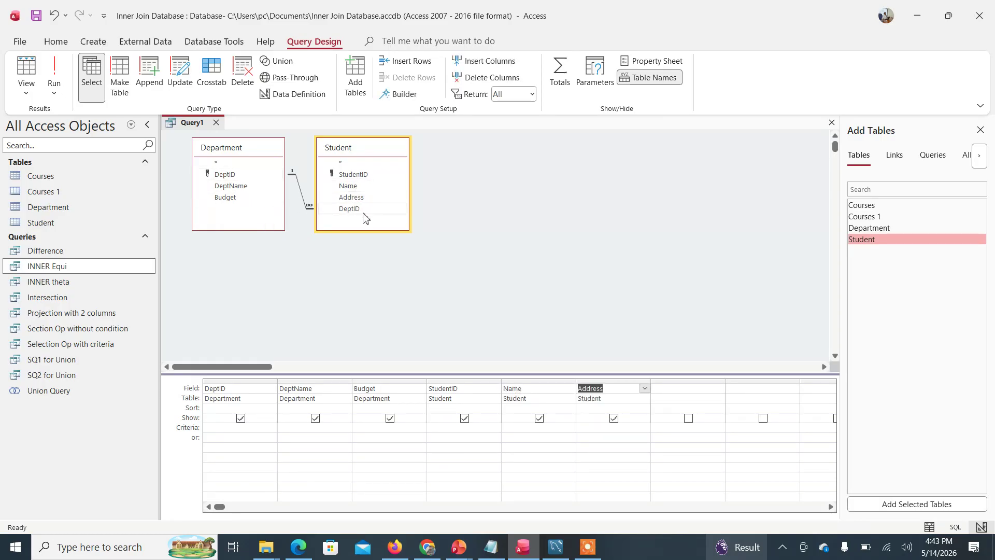
pyautogui.click(57, 77)
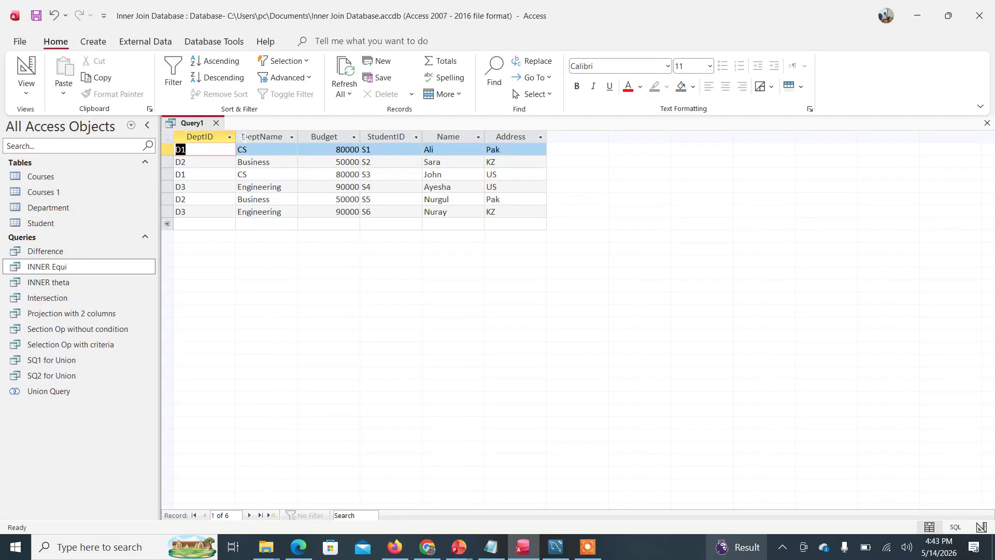
# Fit the DeptID column to its contents, save the query under the name INNER Natural and close it
pyautogui.doubleClick(237, 137)
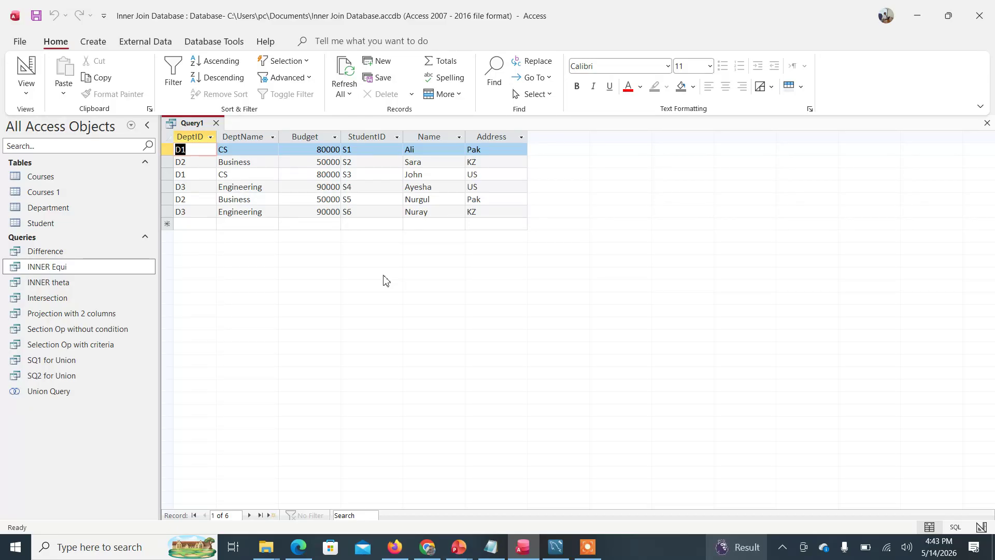
pyautogui.hotkey('ctrl', 's')
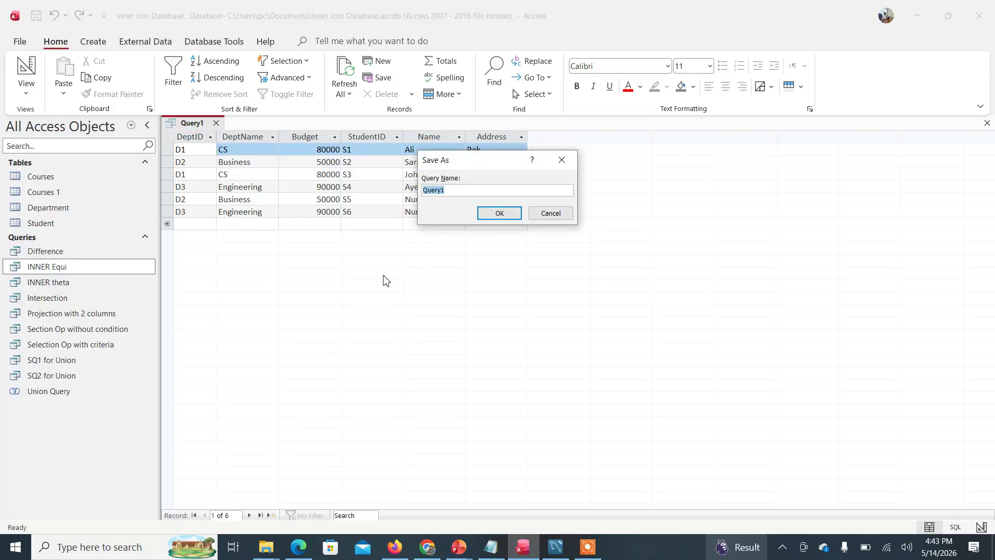
pyautogui.write('INNER NAtural')
pyautogui.press('BackSpace')
pyautogui.press('BackSpace')
pyautogui.press('BackSpace')
pyautogui.write('ral')
pyautogui.press('Return')
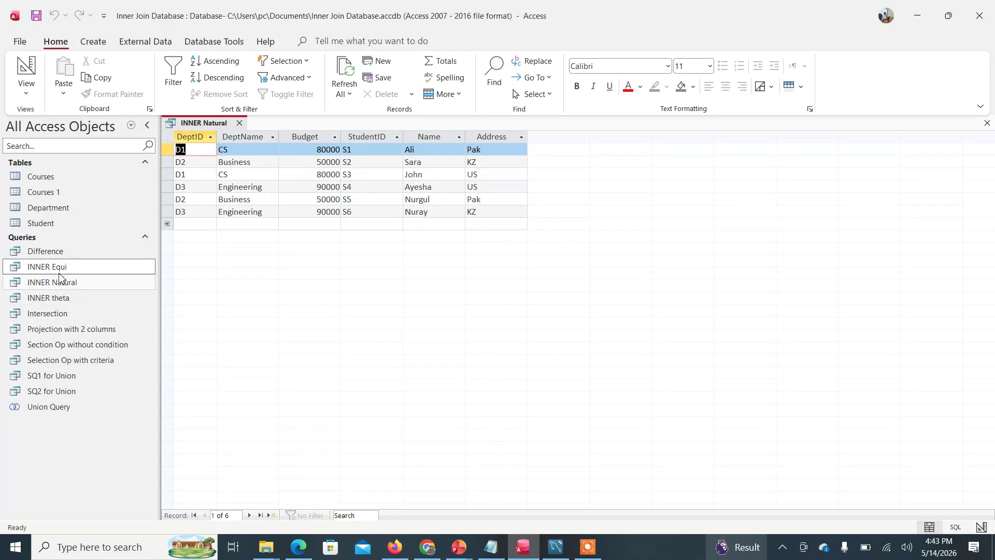
pyautogui.click(240, 123)
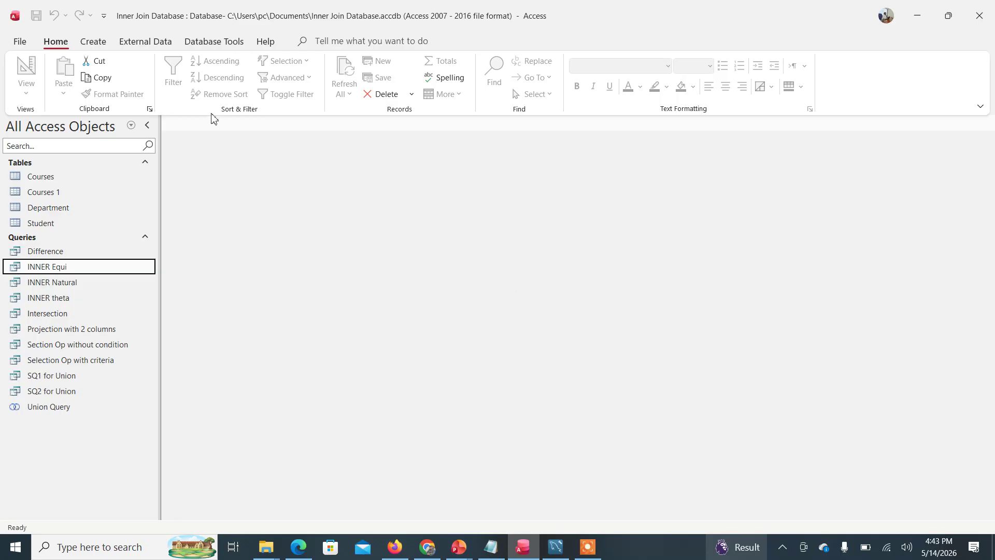
# Create another query design on Department and Student that outputs all fields of both tables
pyautogui.click(100, 46)
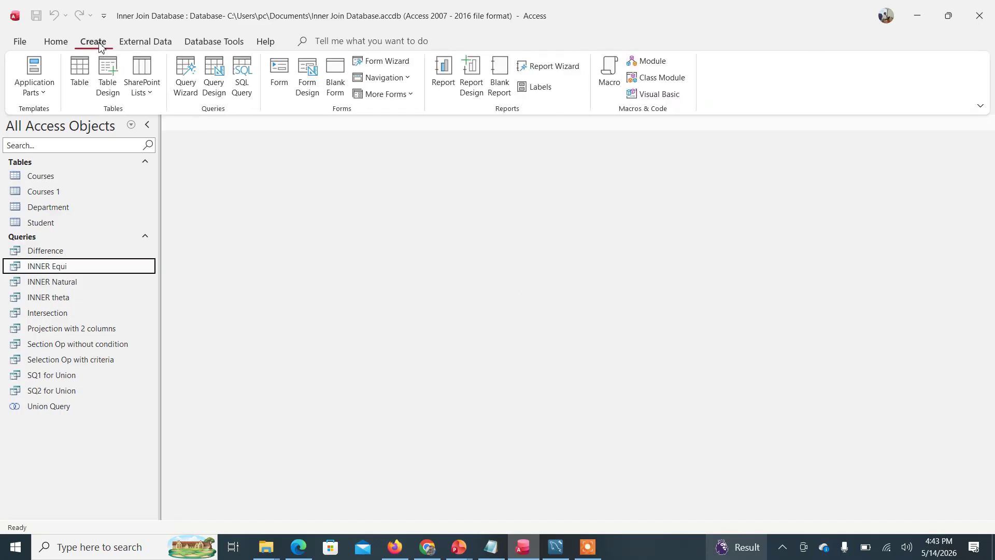
pyautogui.click(214, 81)
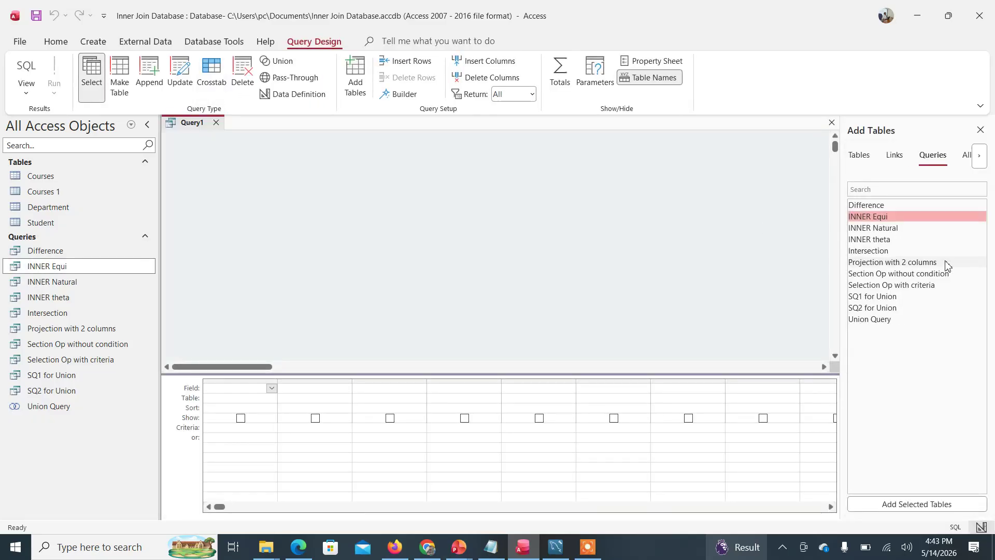
pyautogui.click(868, 158)
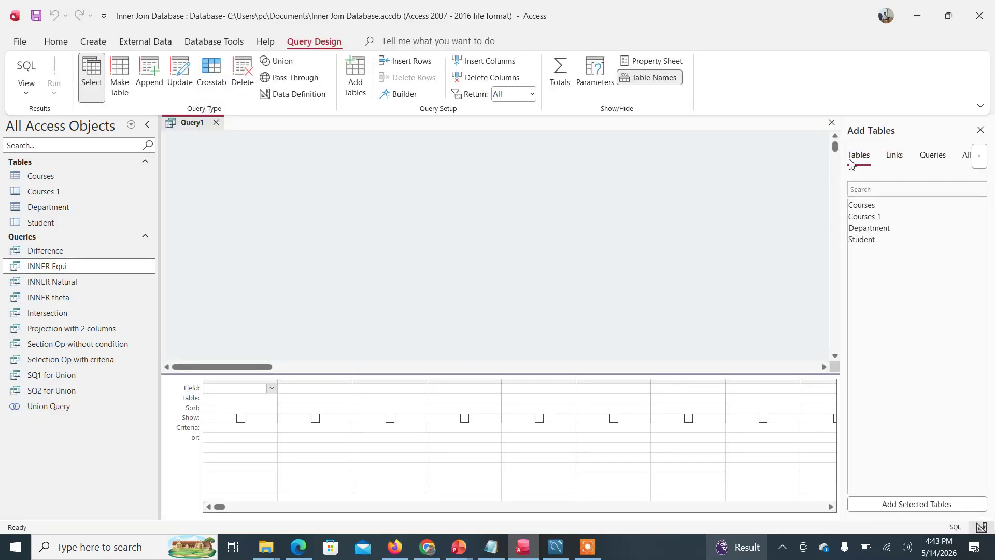
pyautogui.doubleClick(881, 230)
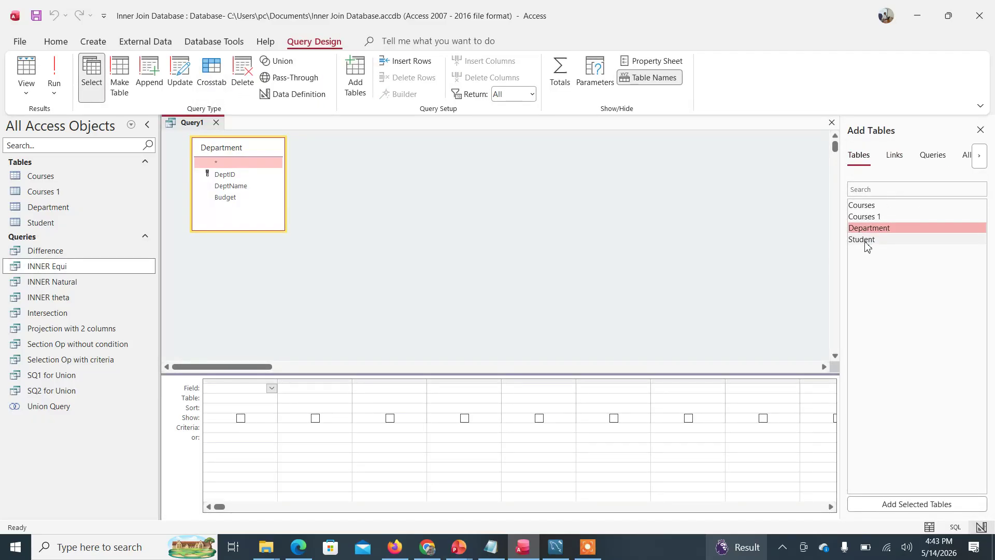
pyautogui.doubleClick(865, 240)
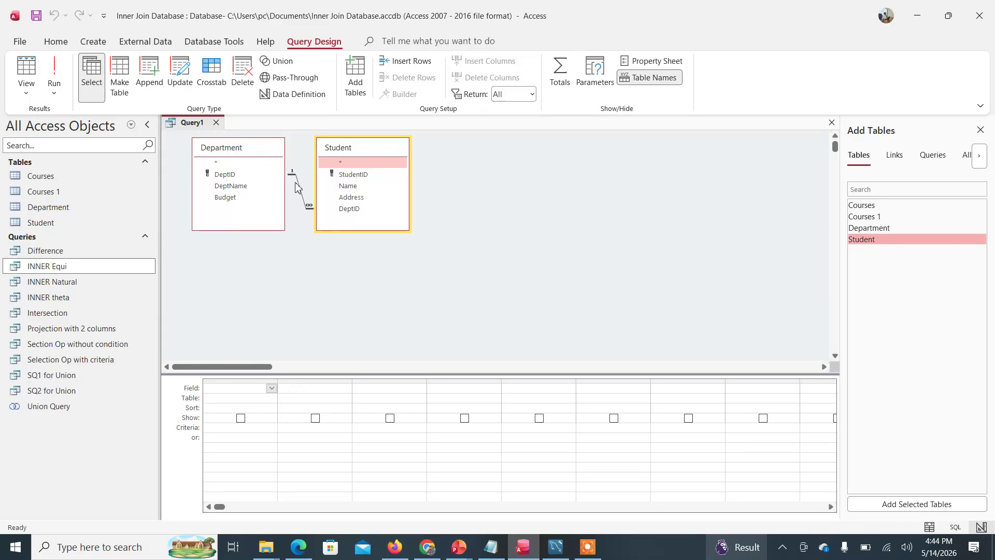
pyautogui.doubleClick(231, 164)
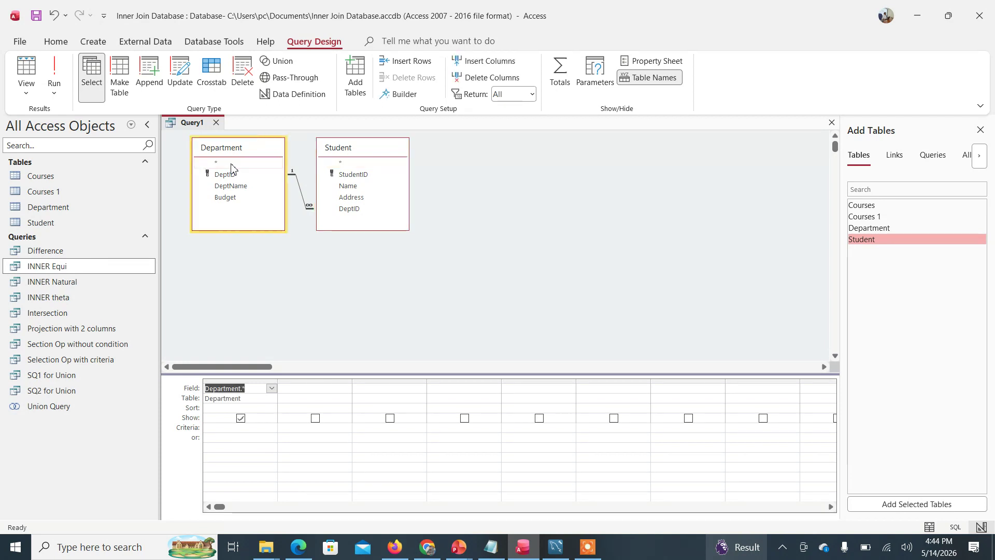
pyautogui.doubleClick(350, 164)
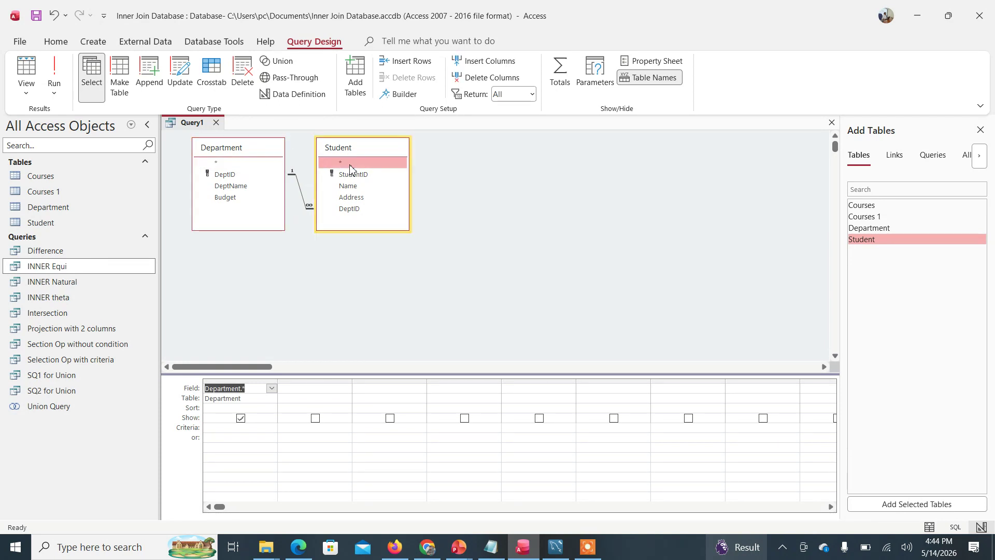
# Set the DeptID join to include all records from Department and only the Student records where the joined fields are equal
pyautogui.click(298, 189)
pyautogui.doubleClick(299, 188)
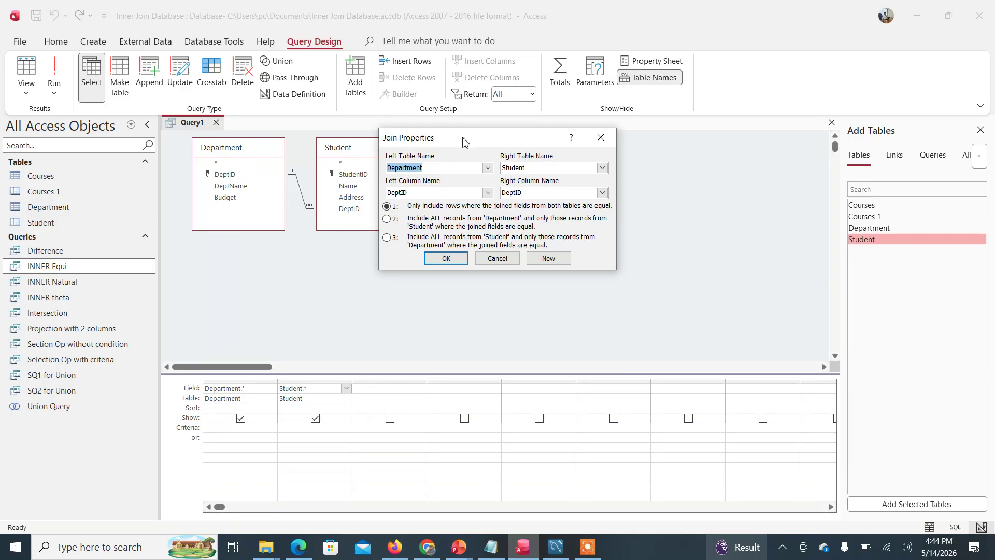
pyautogui.click(388, 221)
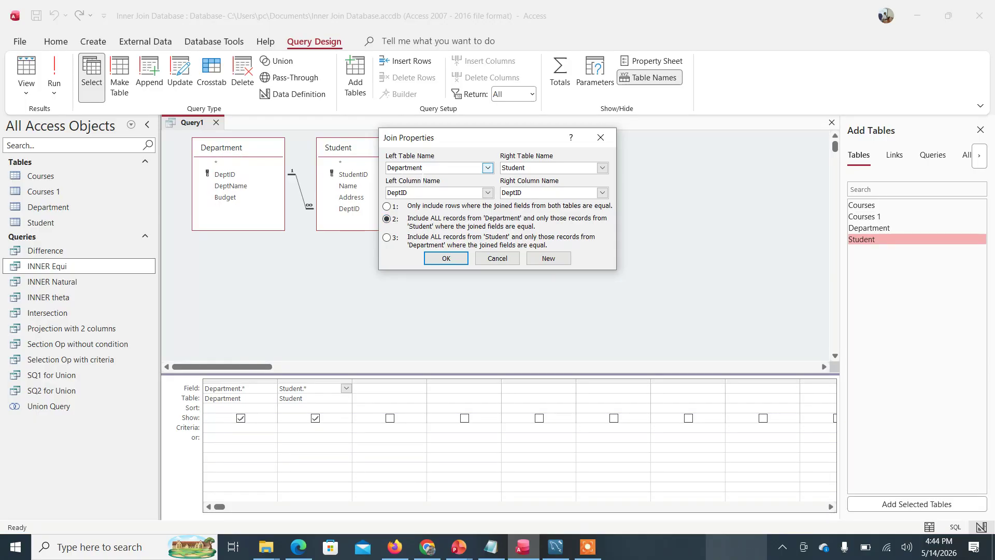
pyautogui.doubleClick(412, 168)
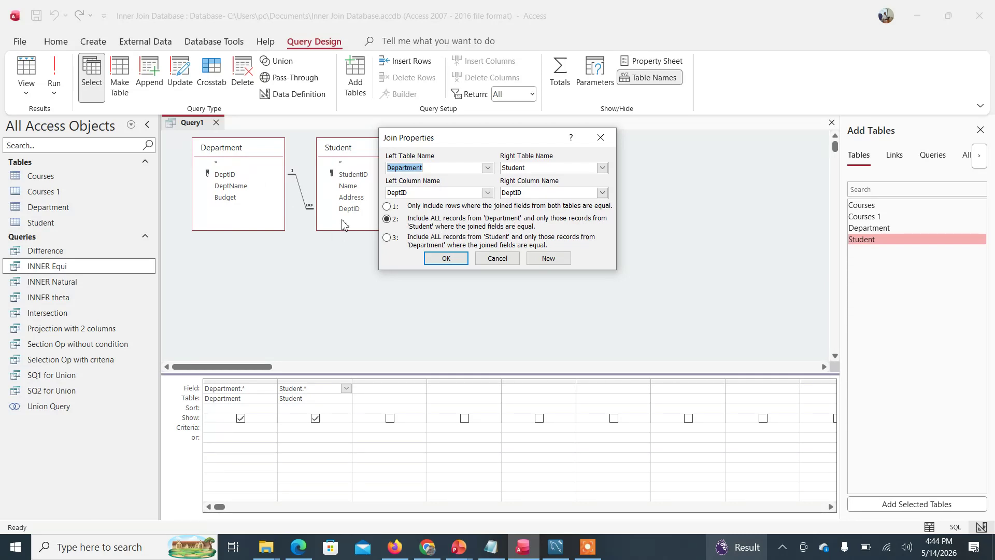
pyautogui.click(446, 258)
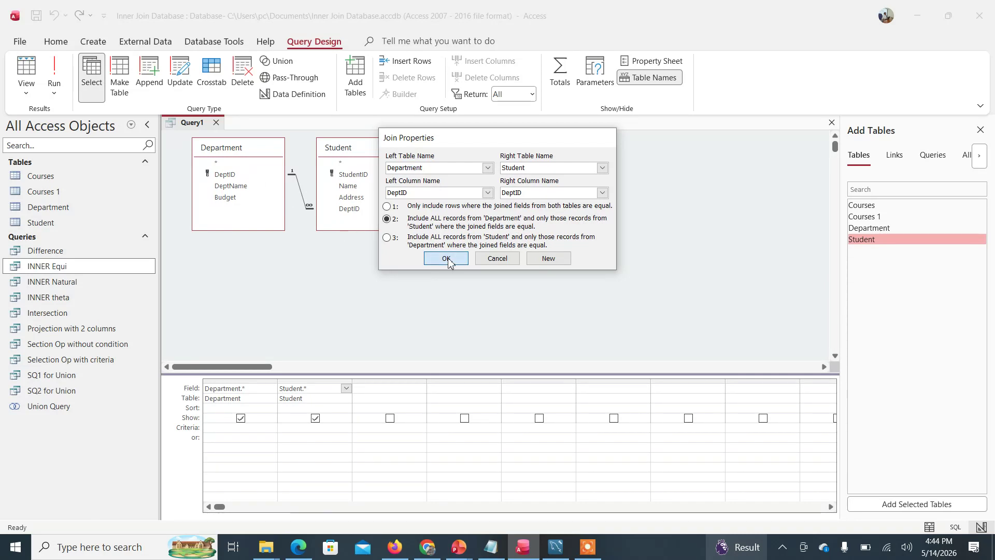
# Run the outer join query and examine the Department columns, the StudentID column and the student cells of departments D4 to D8
pyautogui.click(62, 76)
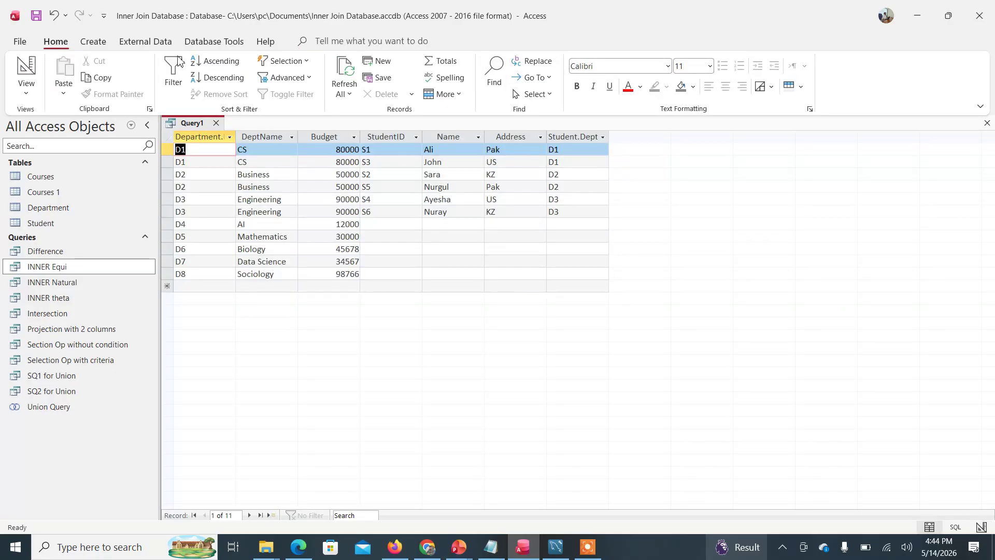
pyautogui.click(187, 136)
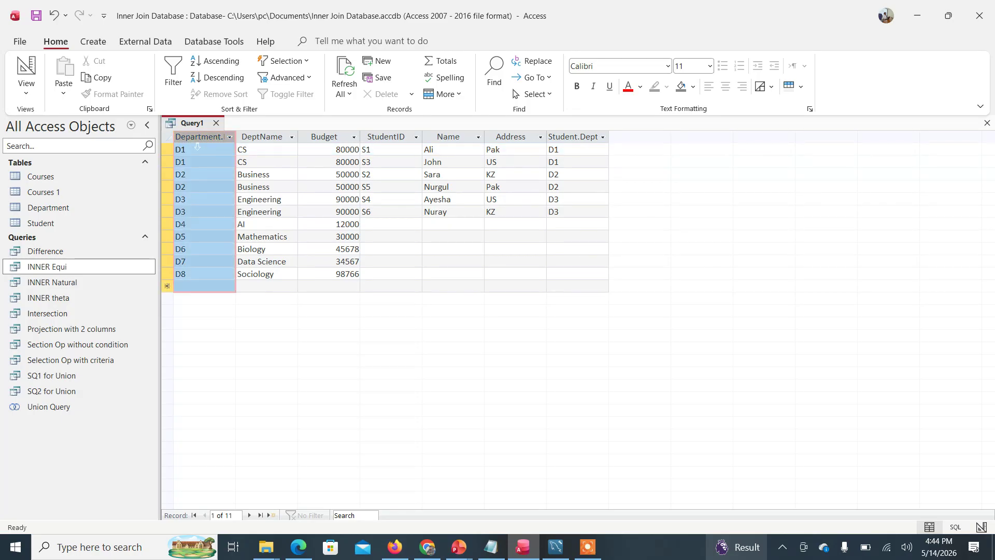
pyautogui.moveTo(186, 136); pyautogui.dragTo(354, 139)
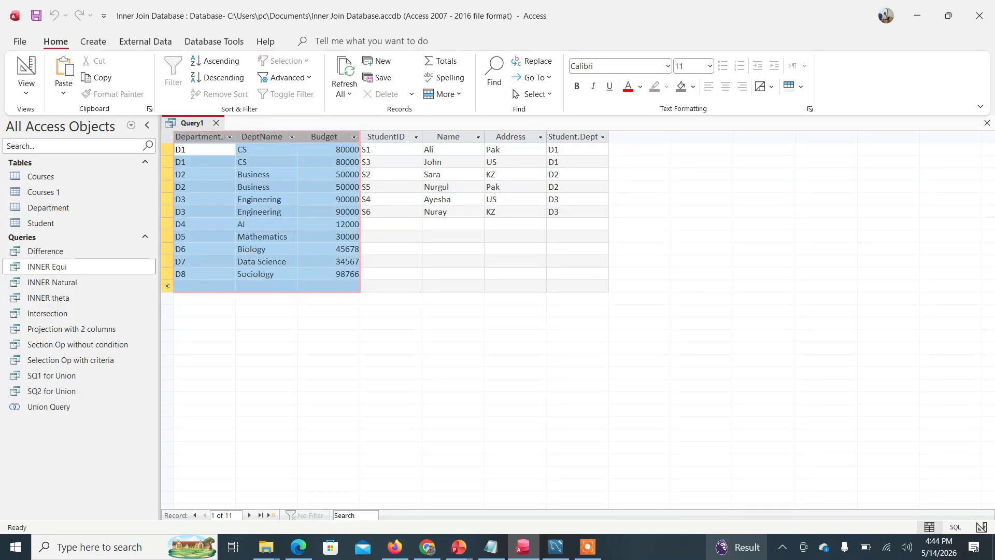
pyautogui.click(390, 138)
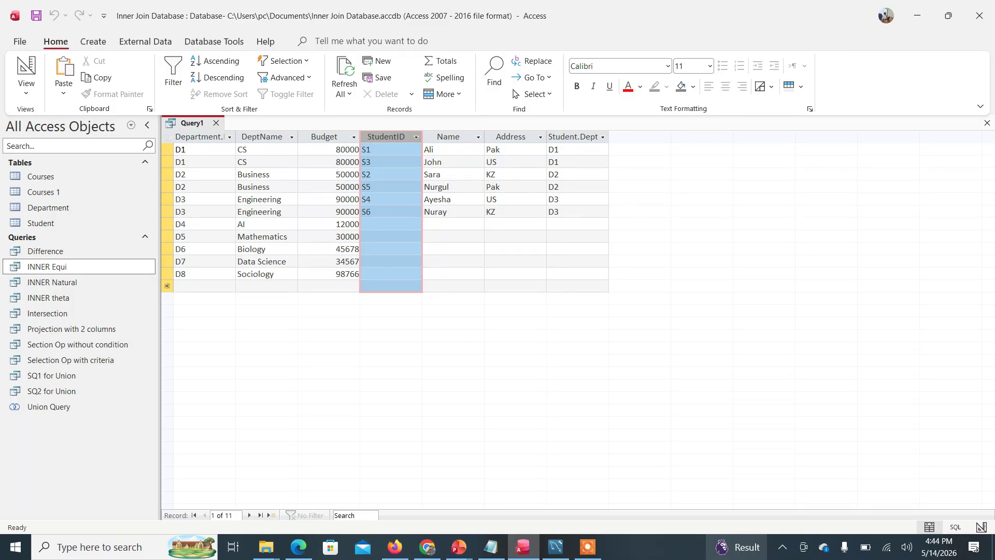
pyautogui.click(404, 226)
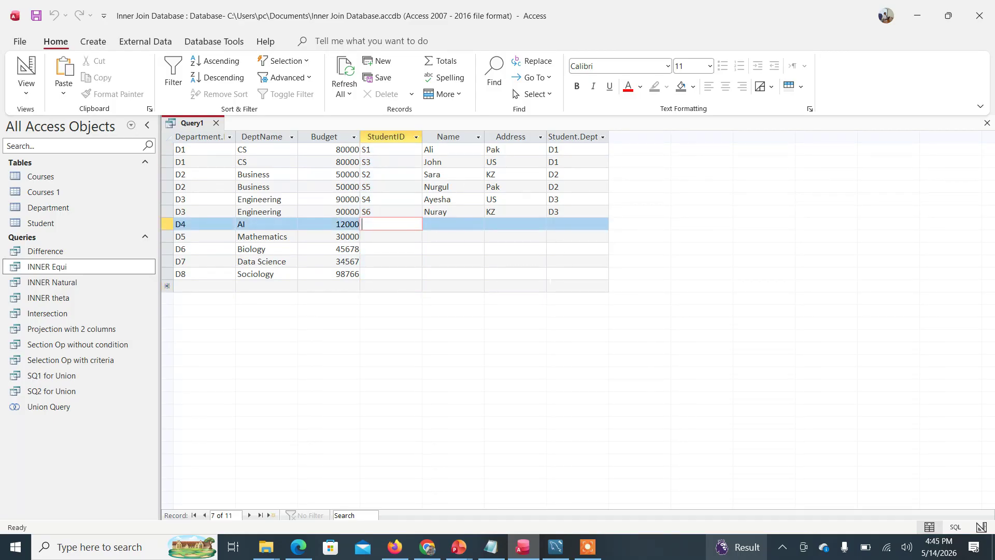
pyautogui.keyDown('shift'); pyautogui.click(574, 279); pyautogui.keyUp('shift')
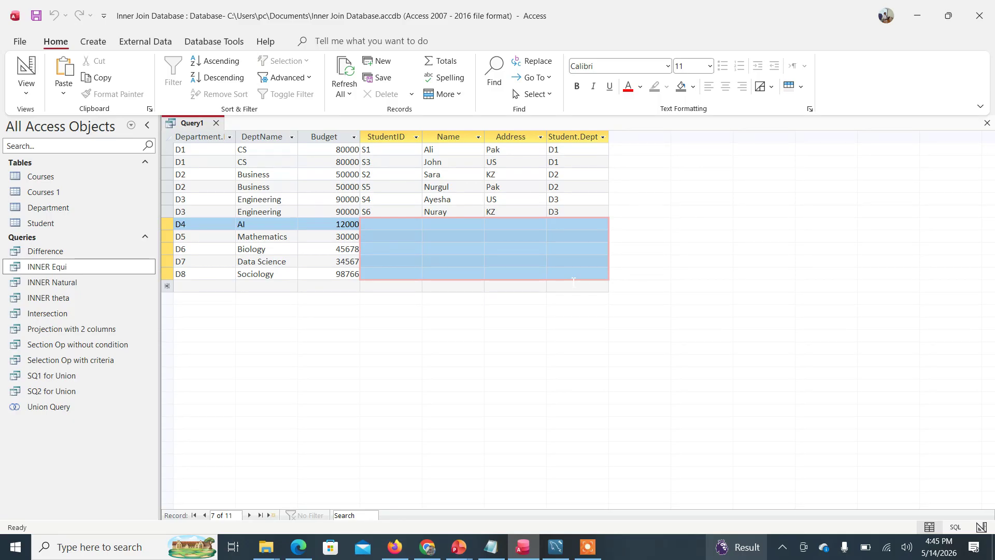
# Save the outer join query under the name OUTER left
pyautogui.hotkey('ctrl', 's')
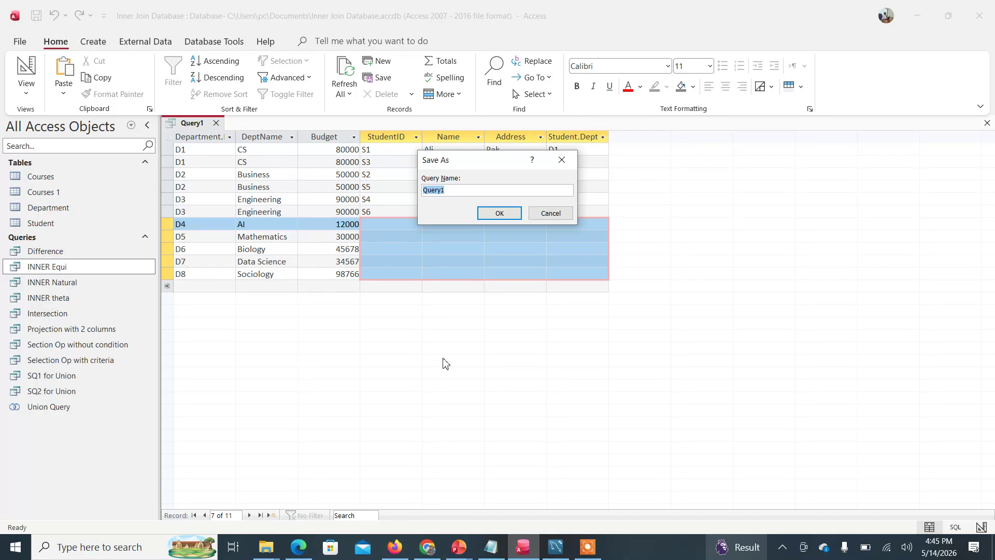
pyautogui.write('OUTER left')
pyautogui.click(501, 214)
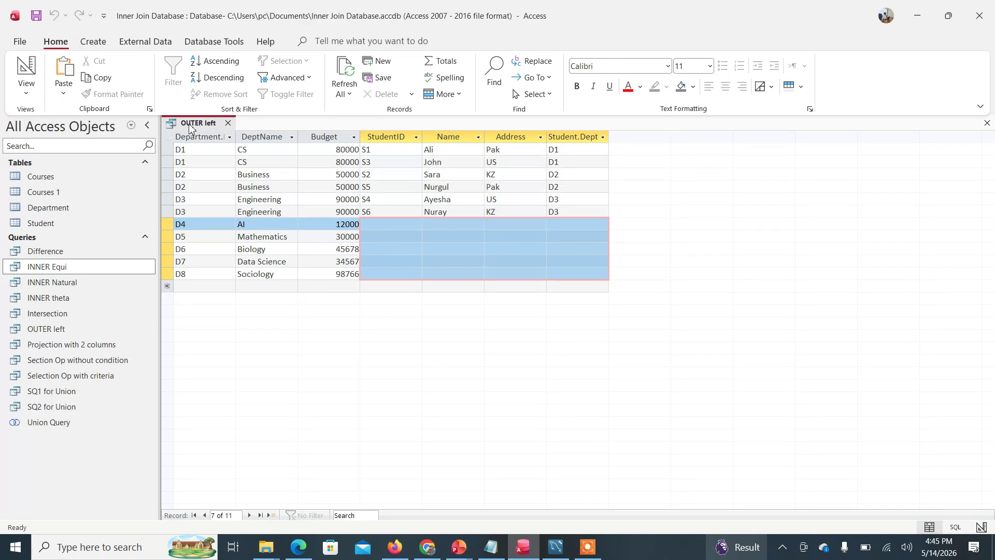
# Show the SQL of the OUTER left query and insert a blank line before its FROM clause
pyautogui.rightClick(191, 128)
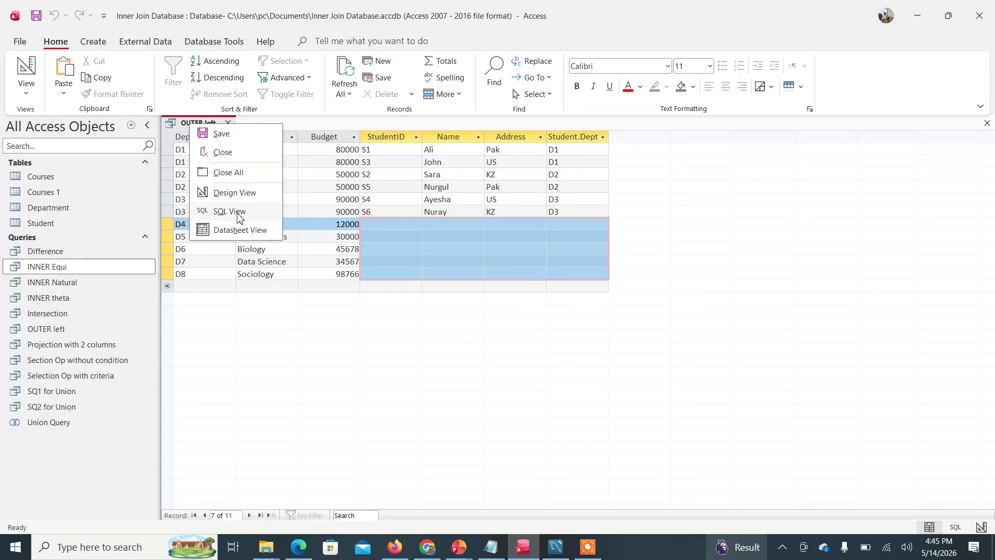
pyautogui.click(230, 211)
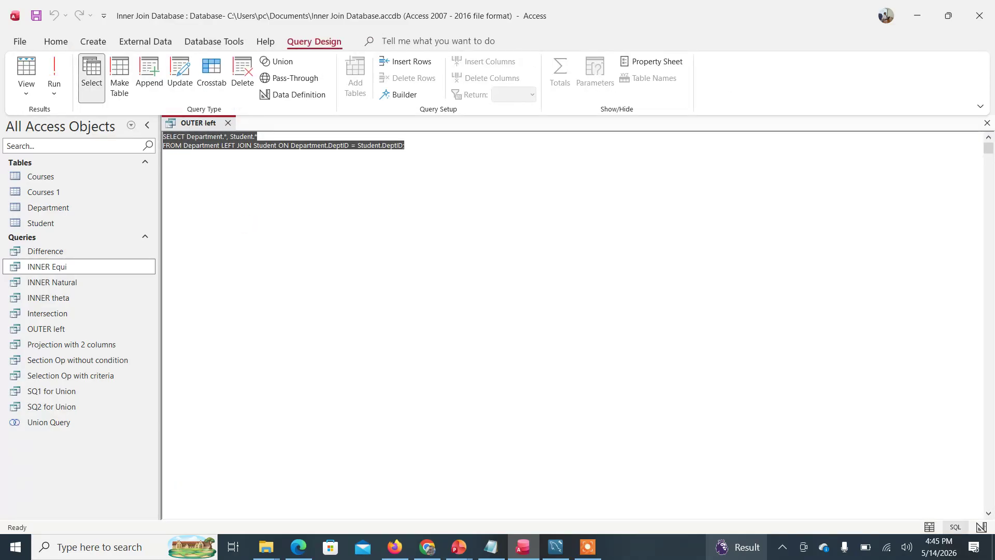
pyautogui.click(165, 146)
pyautogui.press('Return')
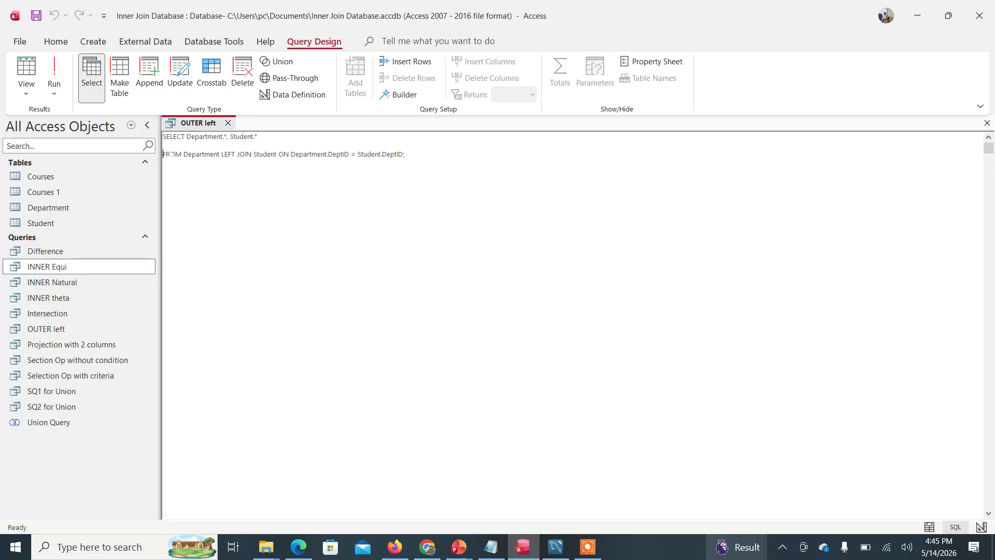
pyautogui.press('F7')
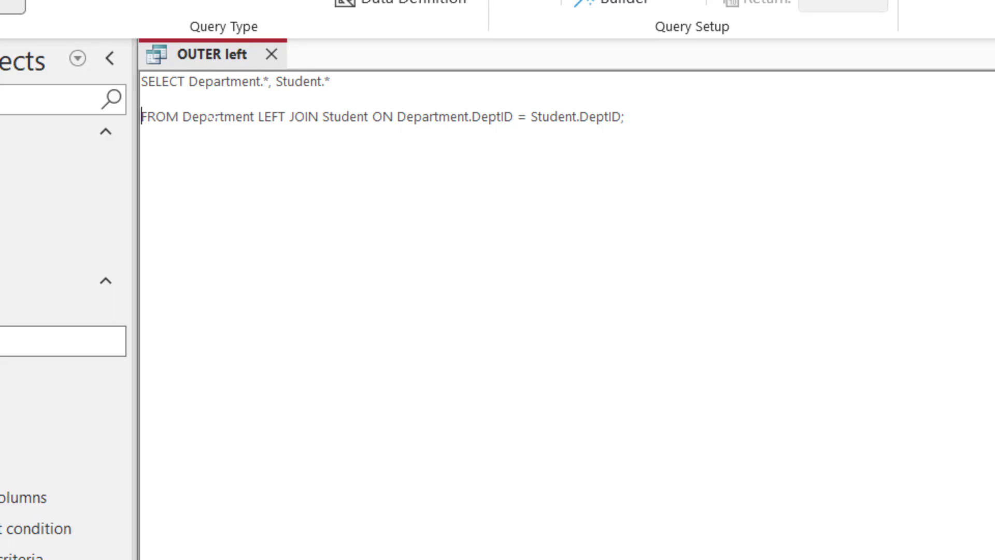
# Examine the join condition in the FROM clause and close the OUTER left query, saving its changes
pyautogui.hotkey('ctrl', 'Right')
pyautogui.moveTo(183, 117); pyautogui.dragTo(616, 118)
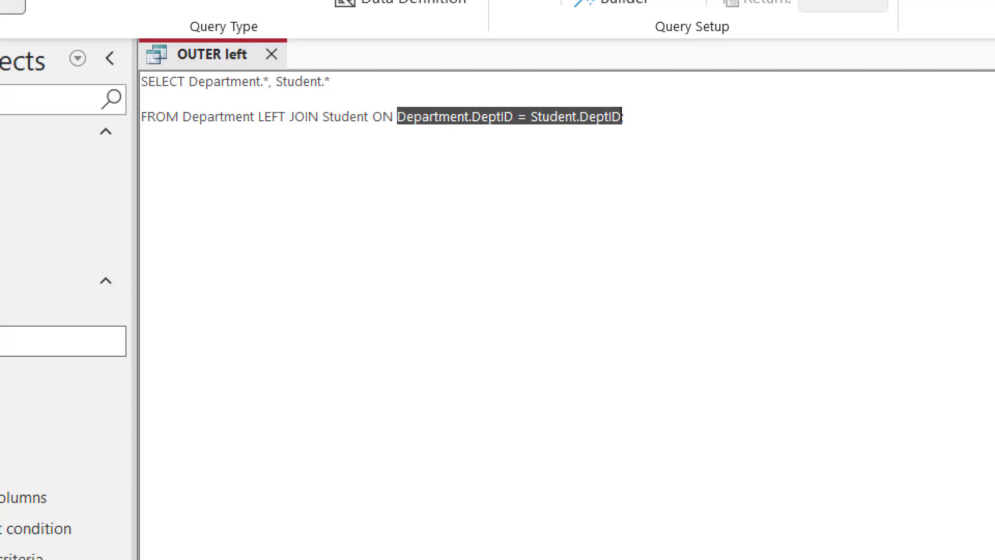
pyautogui.click(272, 84)
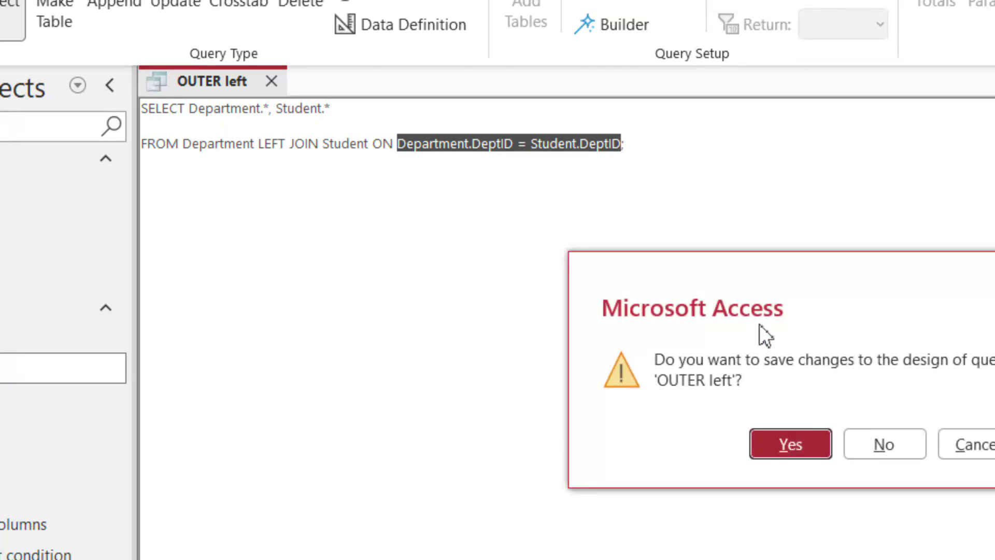
pyautogui.click(789, 445)
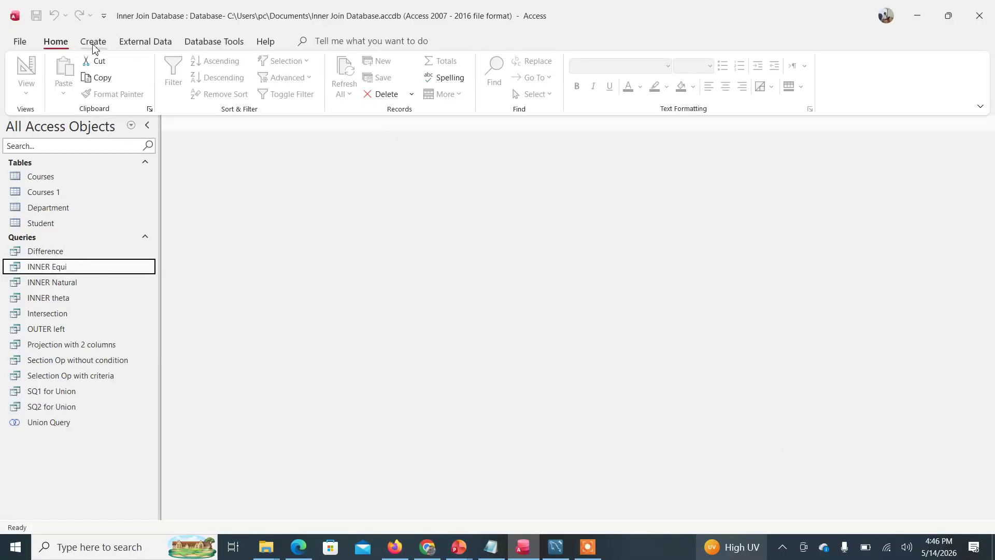
# Create a new query design and add the Department and Student tables to it
pyautogui.click(94, 44)
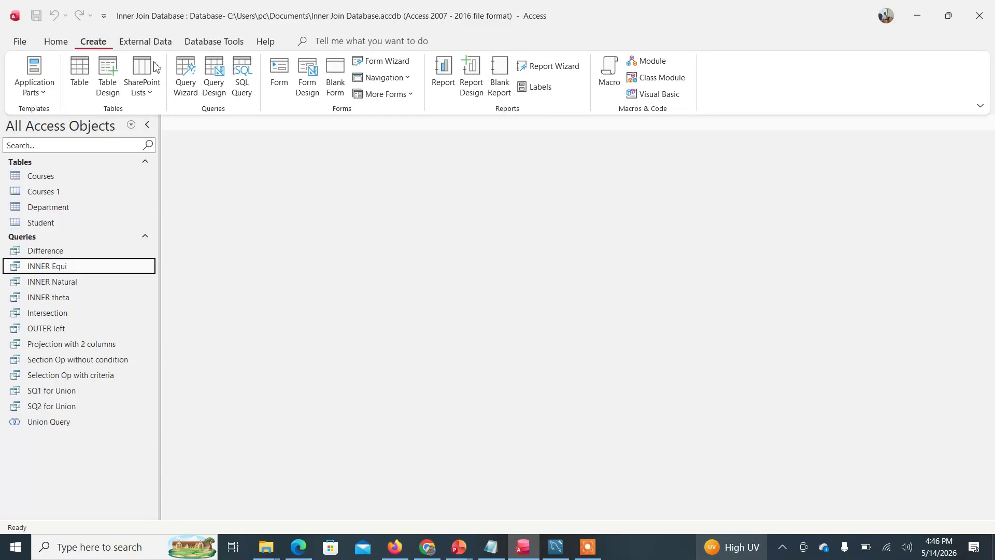
pyautogui.click(214, 86)
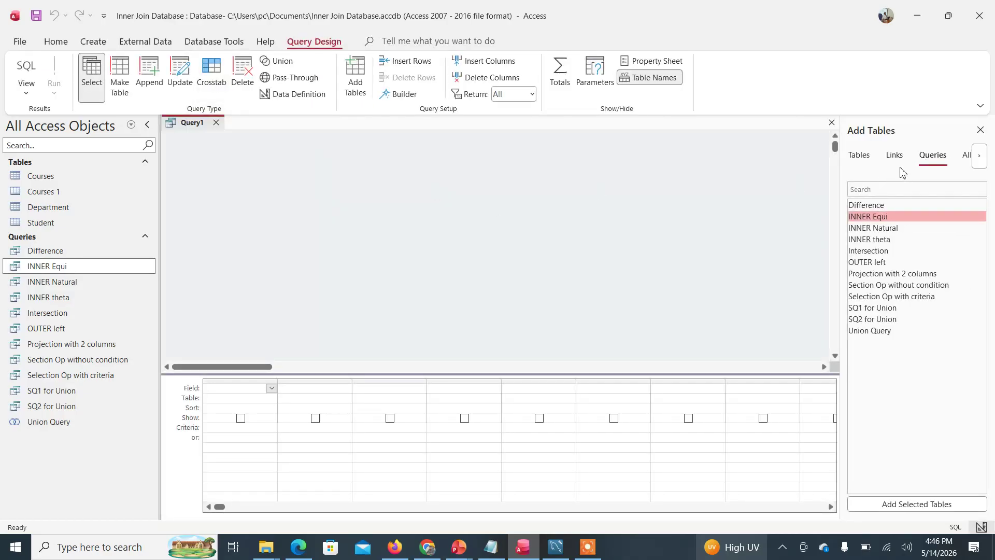
pyautogui.click(858, 156)
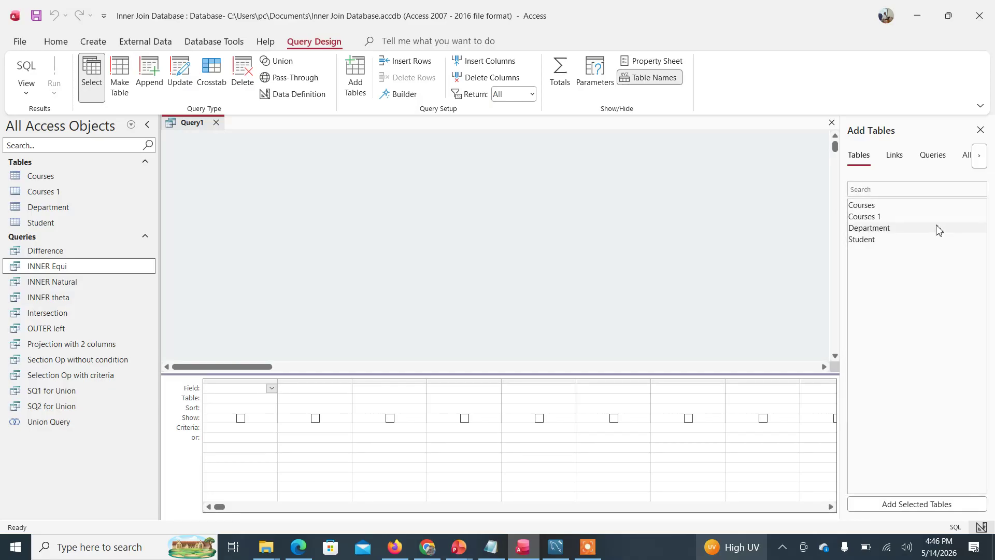
pyautogui.doubleClick(887, 230)
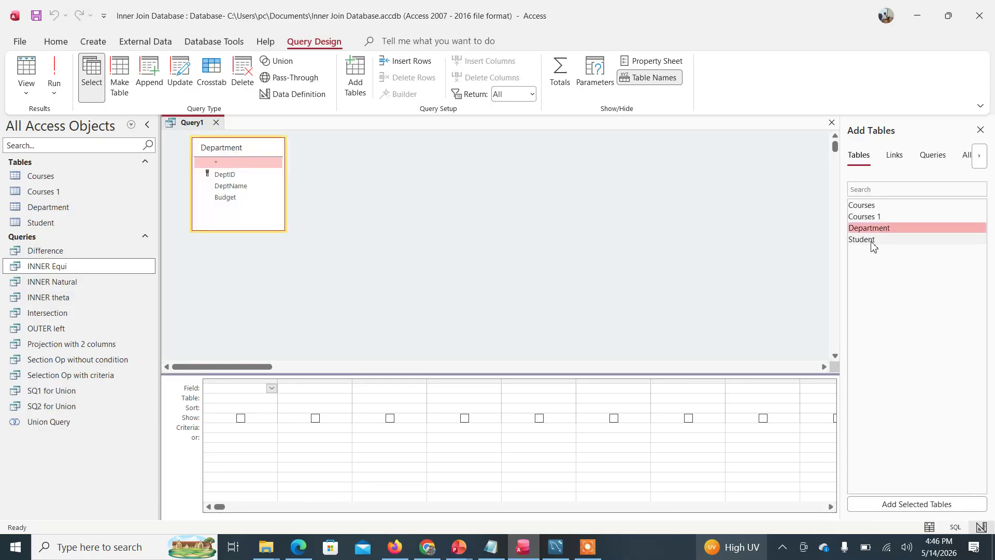
pyautogui.doubleClick(872, 241)
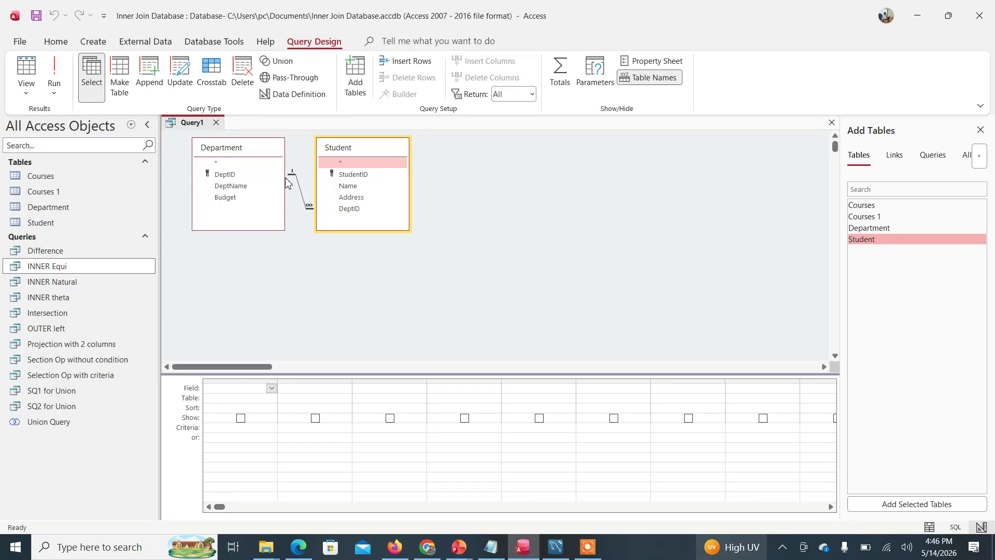
# Set the DeptID join to include all records from Student and only the Department records where the joined fields are equal
pyautogui.doubleClick(299, 188)
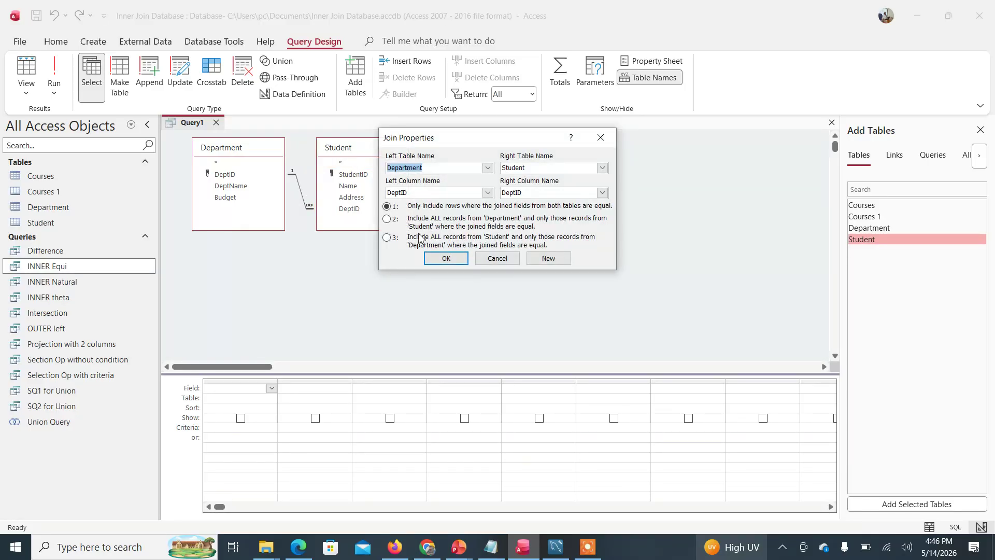
pyautogui.click(388, 238)
pyautogui.moveTo(497, 142); pyautogui.dragTo(591, 173)
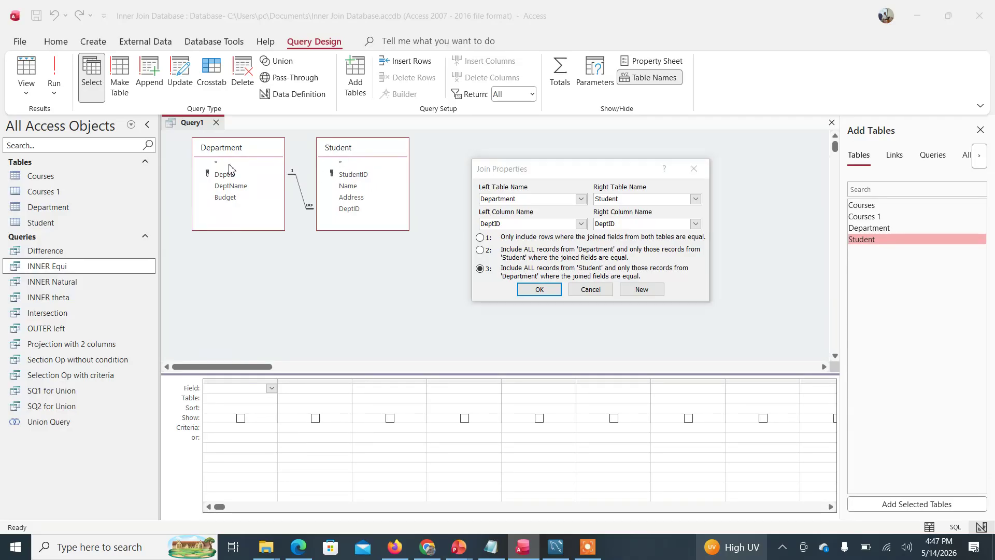
pyautogui.click(557, 290)
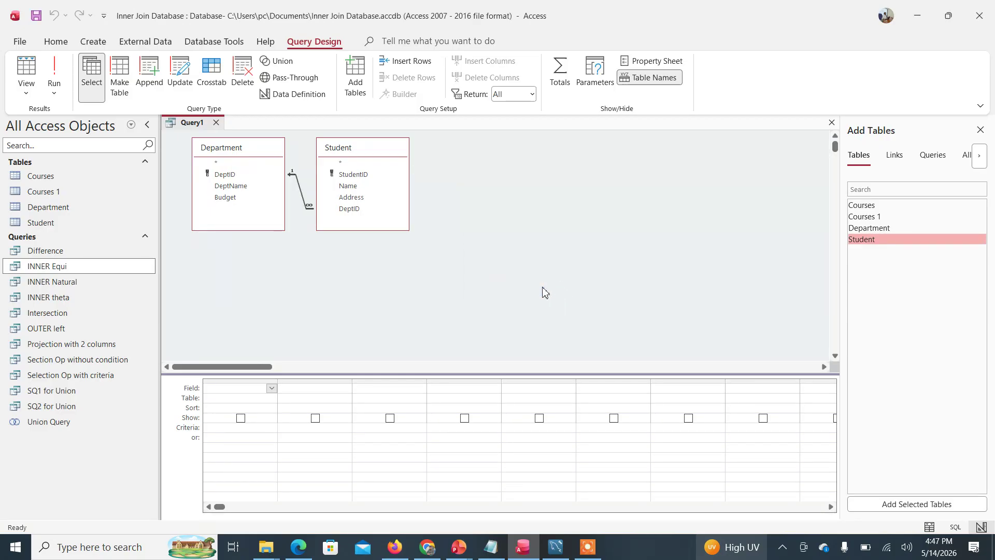
# Output all fields of Department and Student and run the query
pyautogui.doubleClick(226, 164)
pyautogui.doubleClick(348, 164)
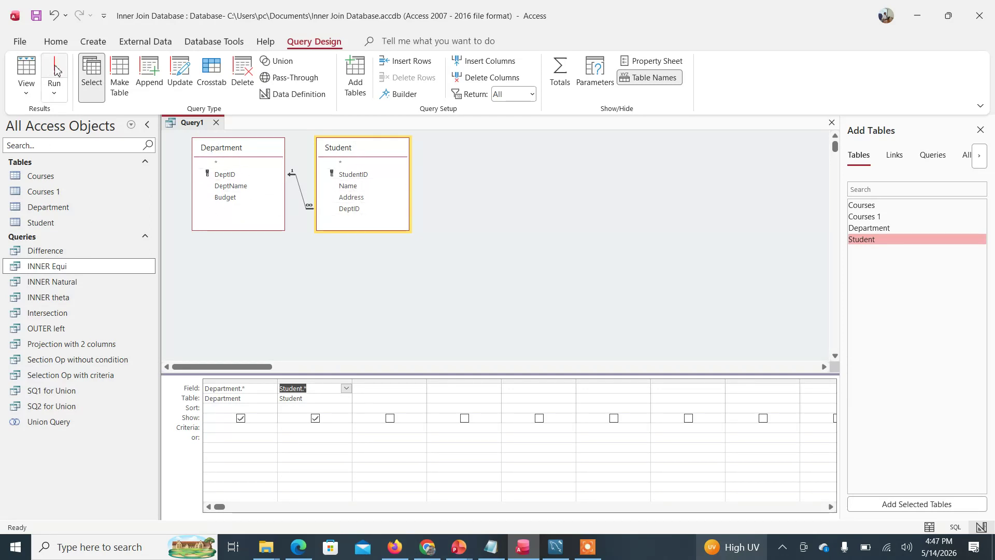
pyautogui.click(66, 78)
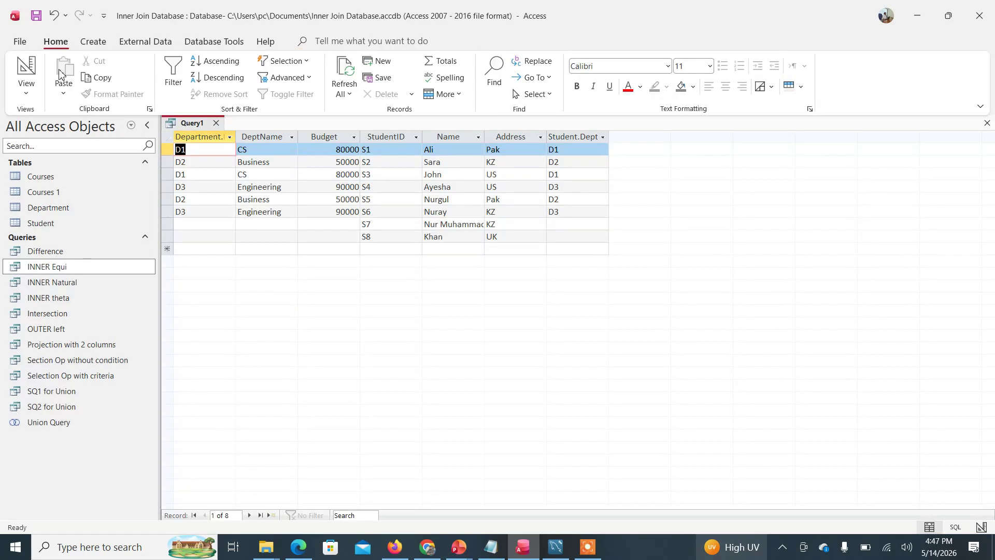
# Examine the student columns, the matching department values and the department cells of students S7 and S8
pyautogui.click(384, 140)
pyautogui.hotkey('shift', 'Right')
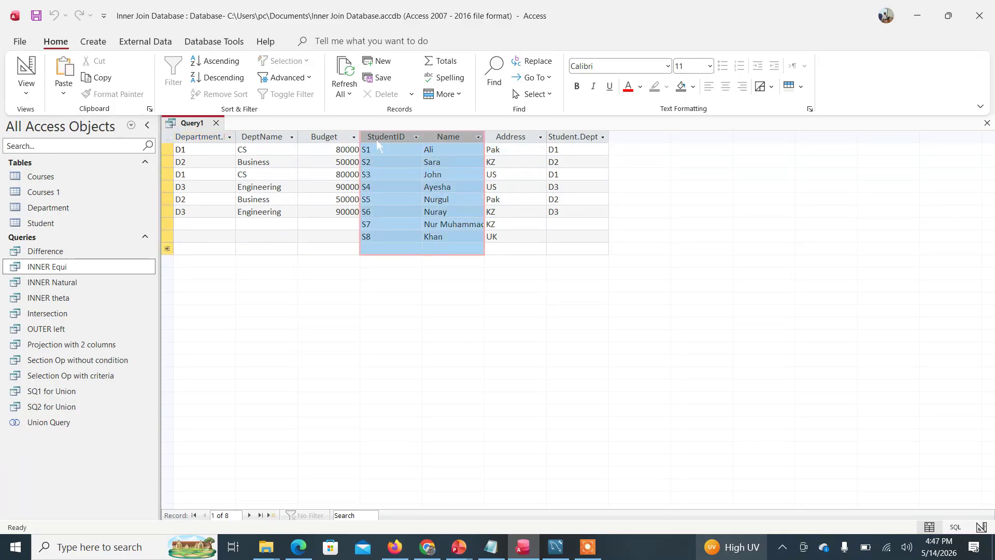
pyautogui.hotkey('shift', 'Right')
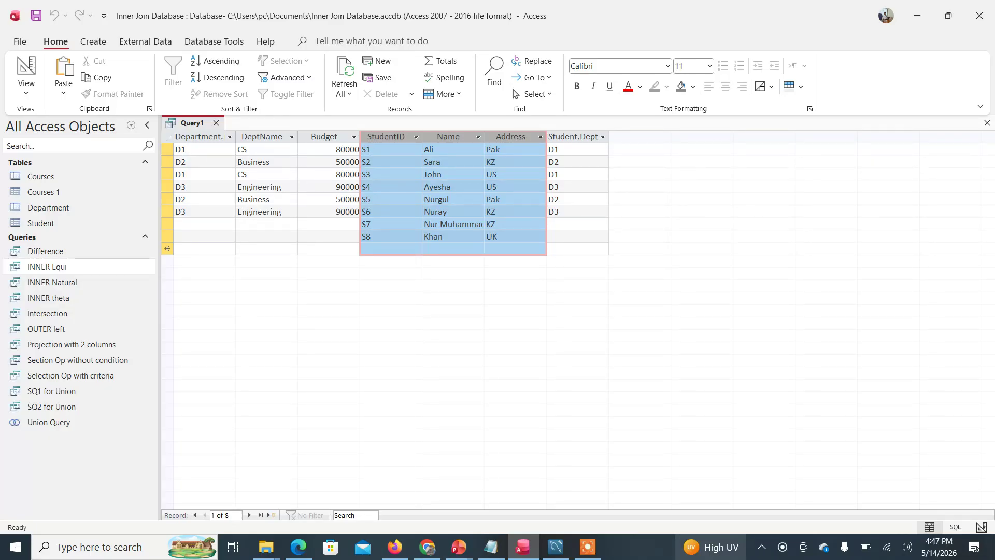
pyautogui.click(182, 149)
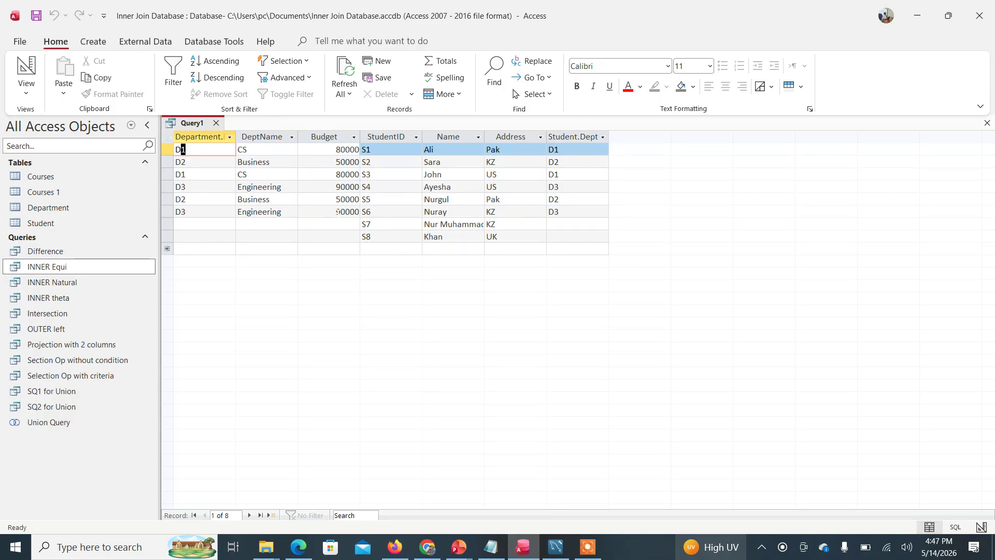
pyautogui.moveTo(183, 150); pyautogui.dragTo(358, 212)
pyautogui.click(303, 225)
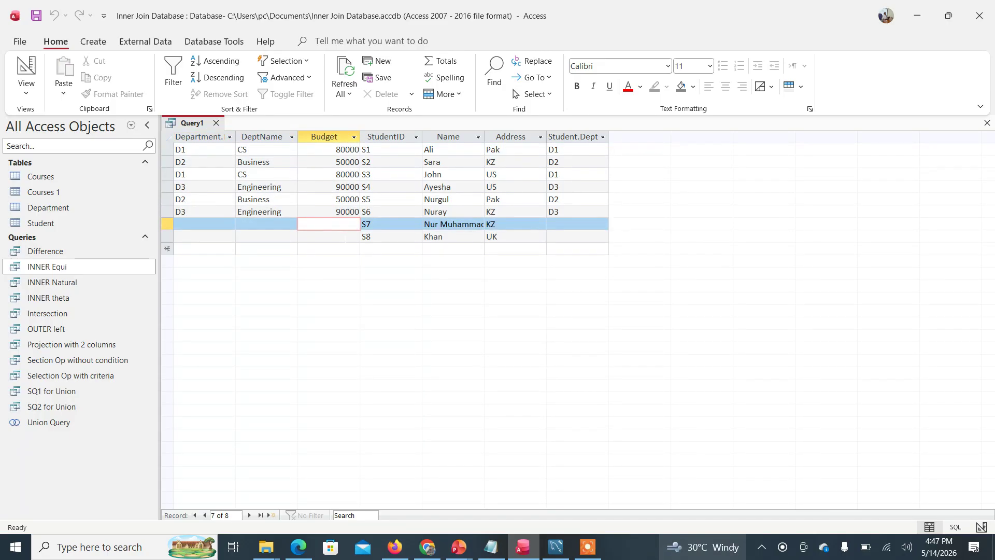
pyautogui.moveTo(345, 225); pyautogui.dragTo(205, 240)
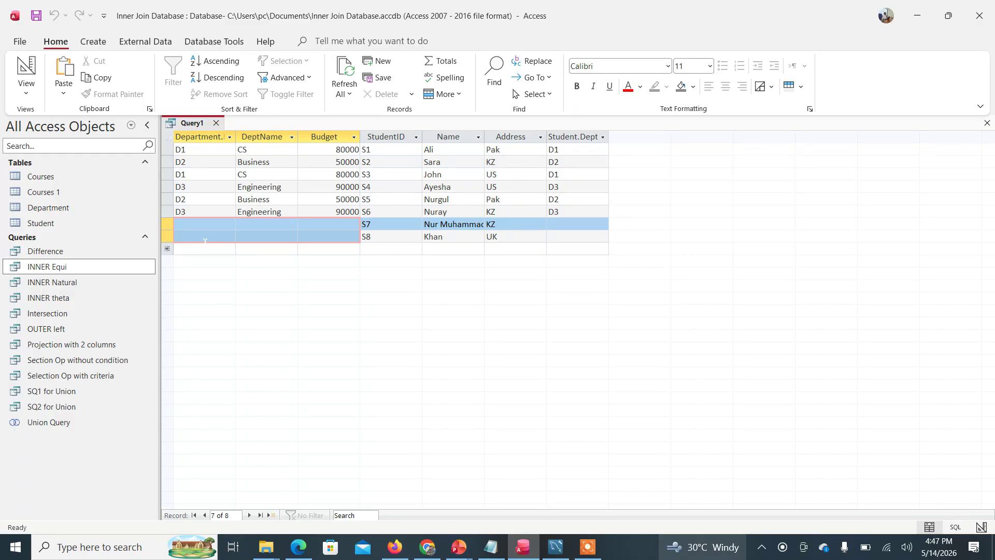
# Save the query under the name OUTER Right and close it
pyautogui.hotkey('ctrl', 's')
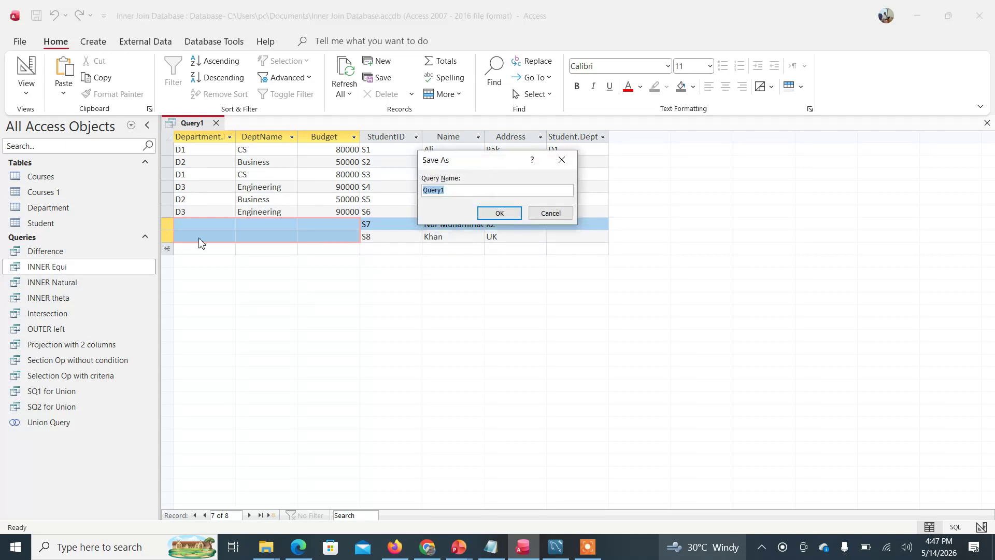
pyautogui.write('OUTER Right')
pyautogui.press('Return')
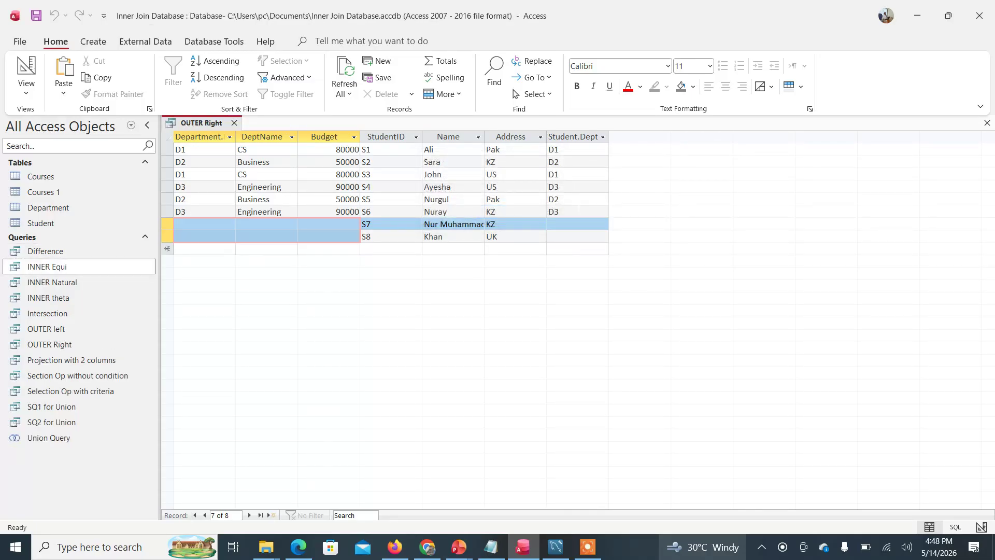
pyautogui.click(987, 123)
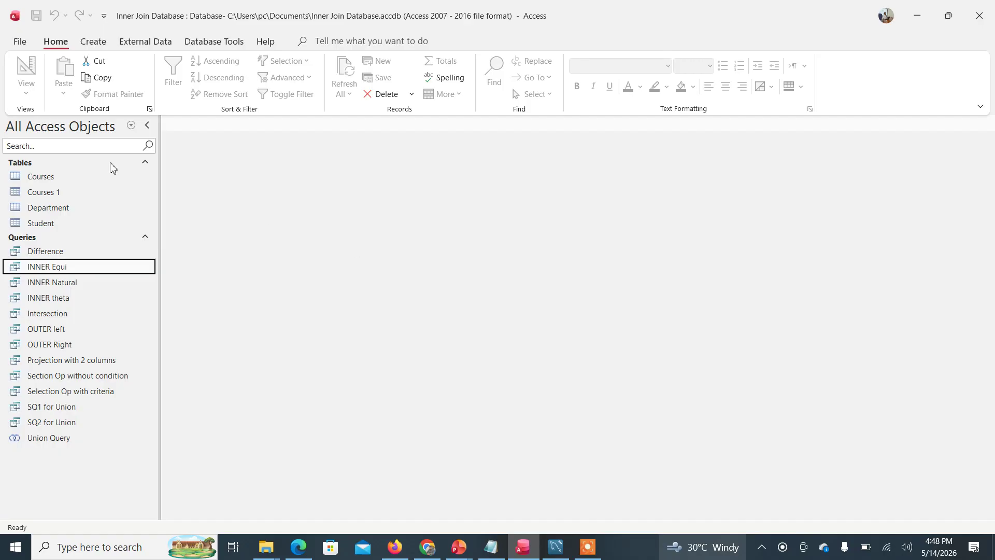
# Create a new query in SQL view and replace its default statement with the keyword UNION below a few blank lines
pyautogui.click(94, 44)
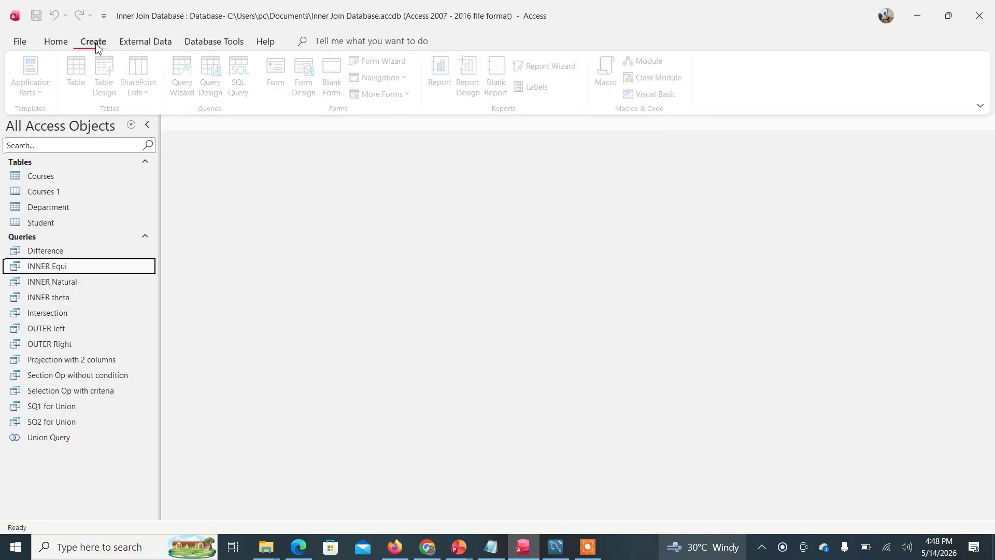
pyautogui.click(217, 90)
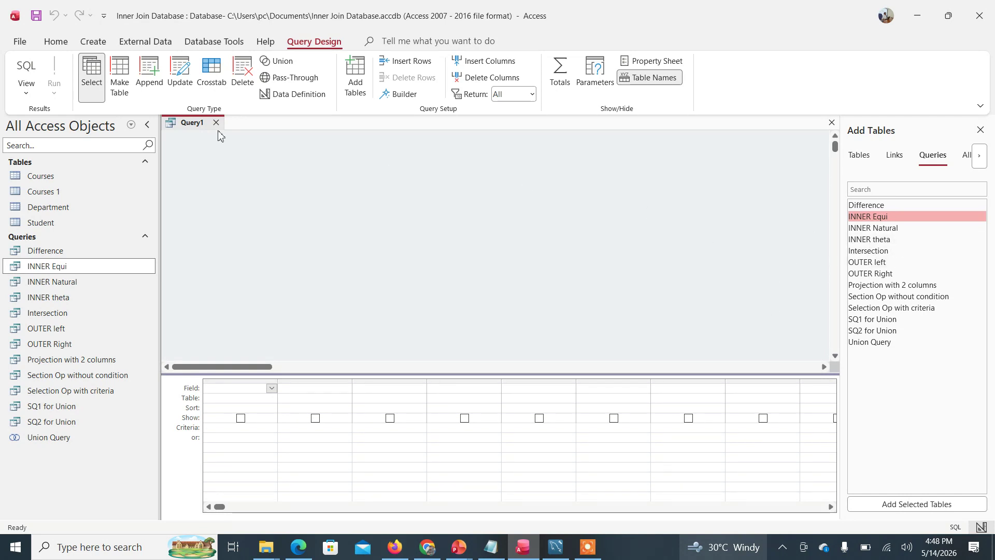
pyautogui.rightClick(190, 127)
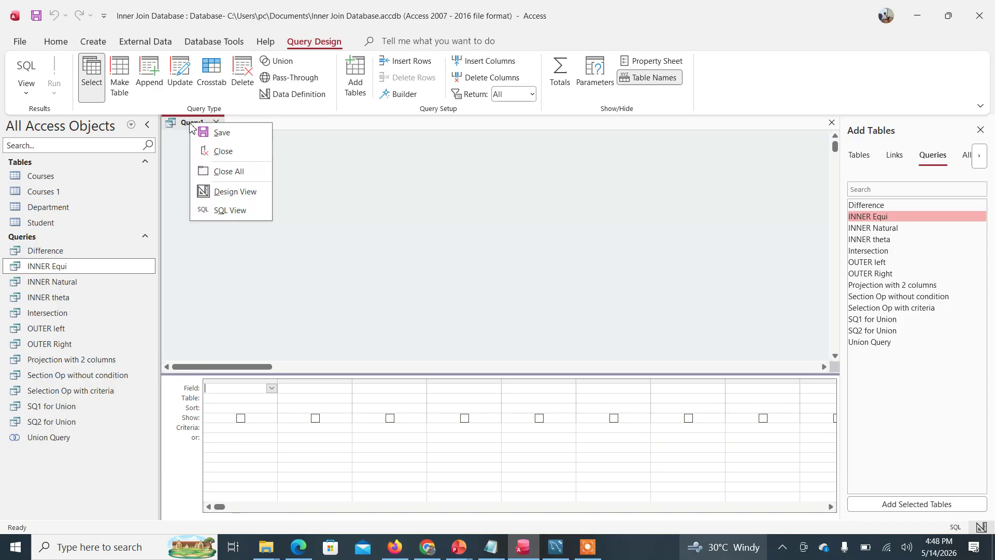
pyautogui.click(241, 208)
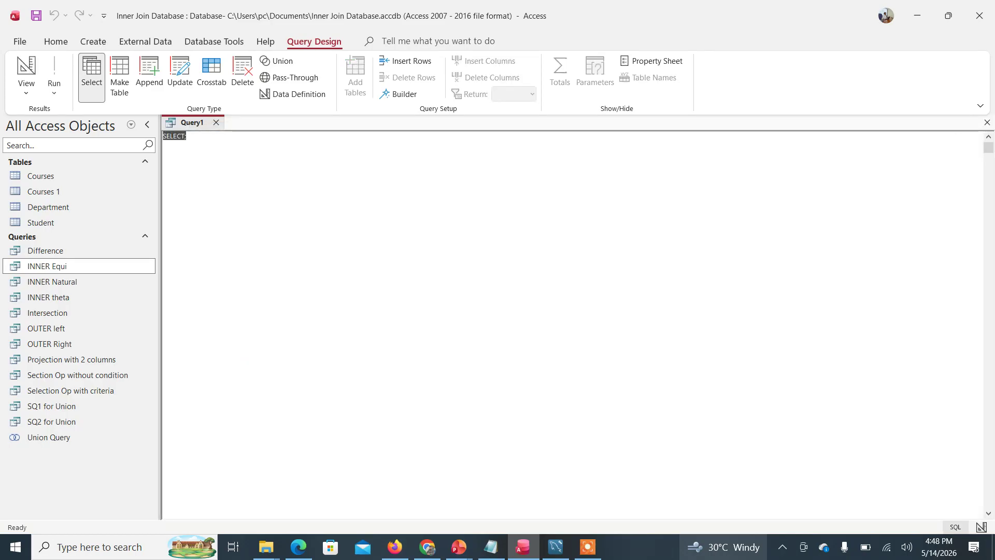
pyautogui.press('Delete')
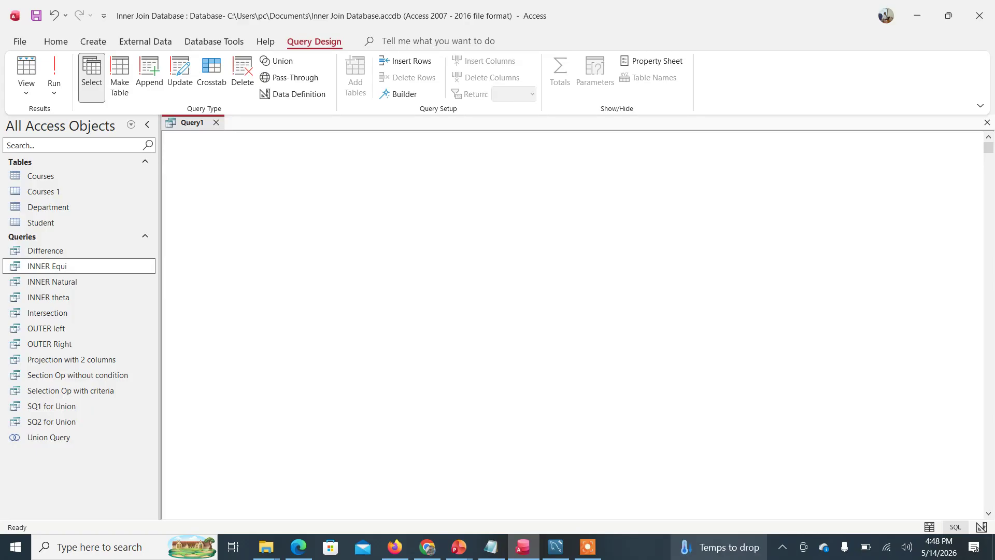
pyautogui.write('UNION')
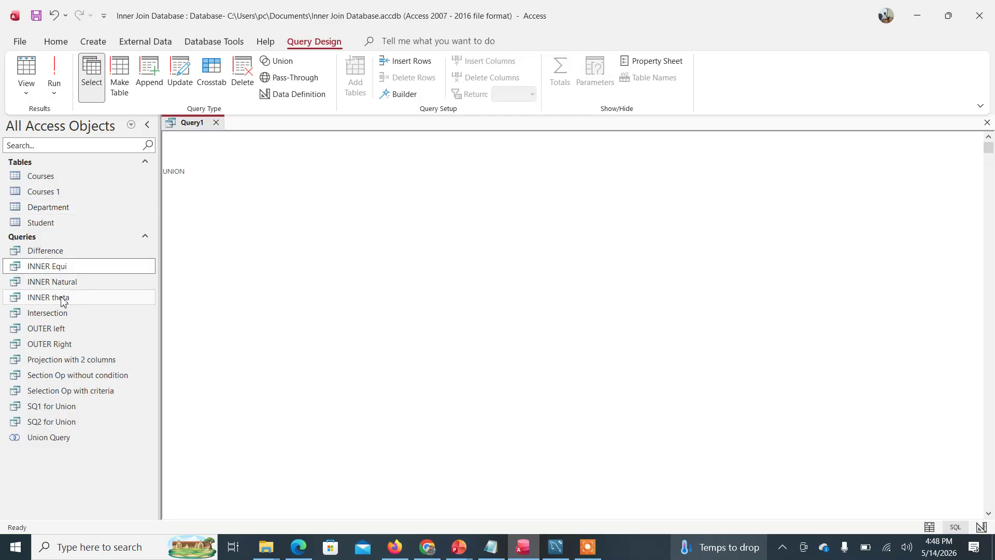
# Copy the SQL statement of the OUTER left query into Query1 above the UNION keyword
pyautogui.click(59, 330)
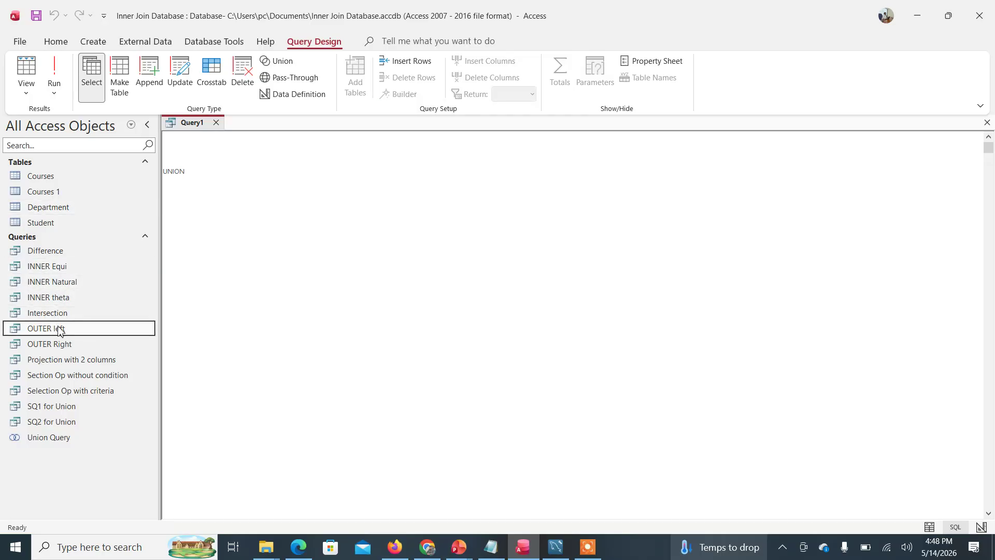
pyautogui.rightClick(59, 330)
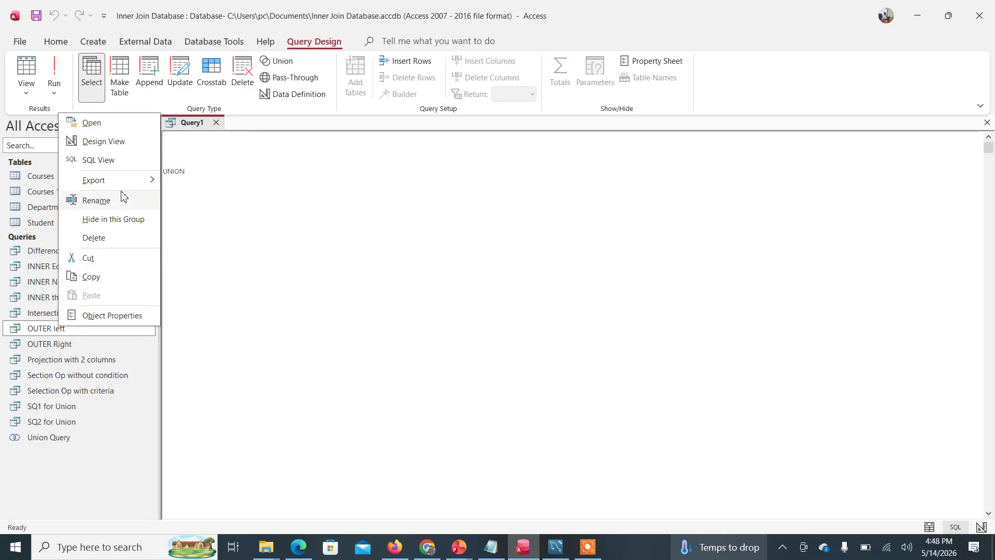
pyautogui.click(98, 159)
pyautogui.hotkey('ctrl', 'c')
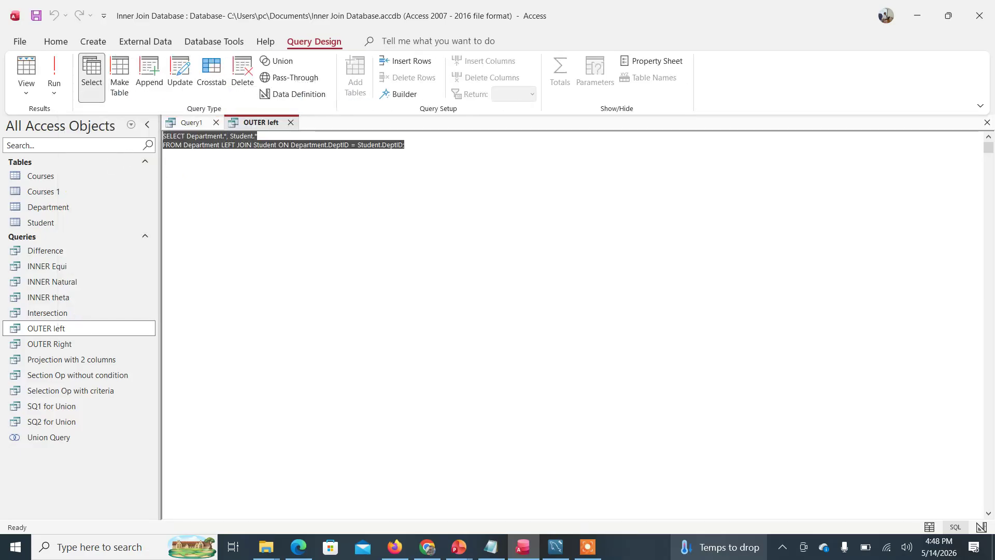
pyautogui.click(191, 123)
pyautogui.hotkey('ctrl', 'v')
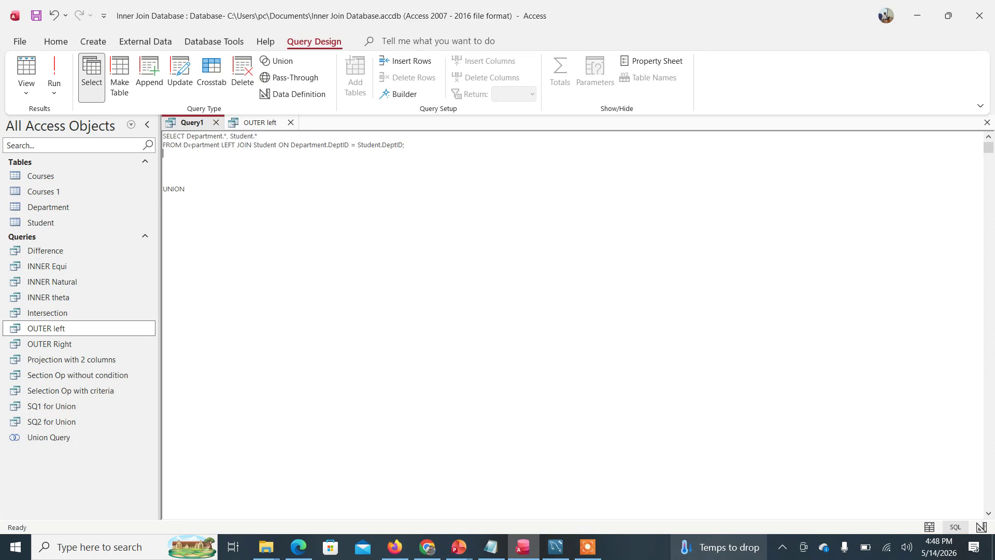
pyautogui.press('BackSpace')
# Copy the SQL statement of the OUTER Right query into Query1 below the UNION keyword
pyautogui.click(63, 349)
pyautogui.rightClick(63, 348)
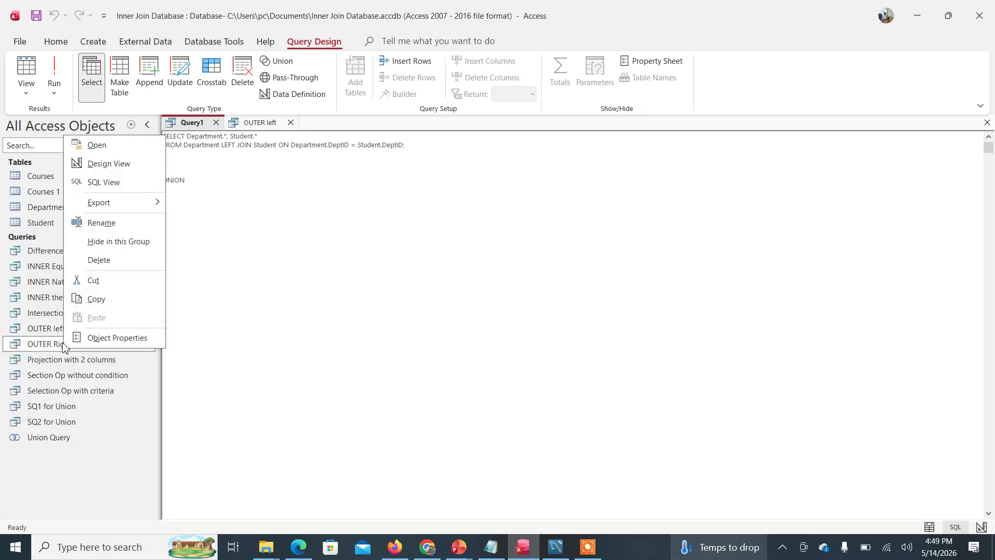
pyautogui.click(106, 183)
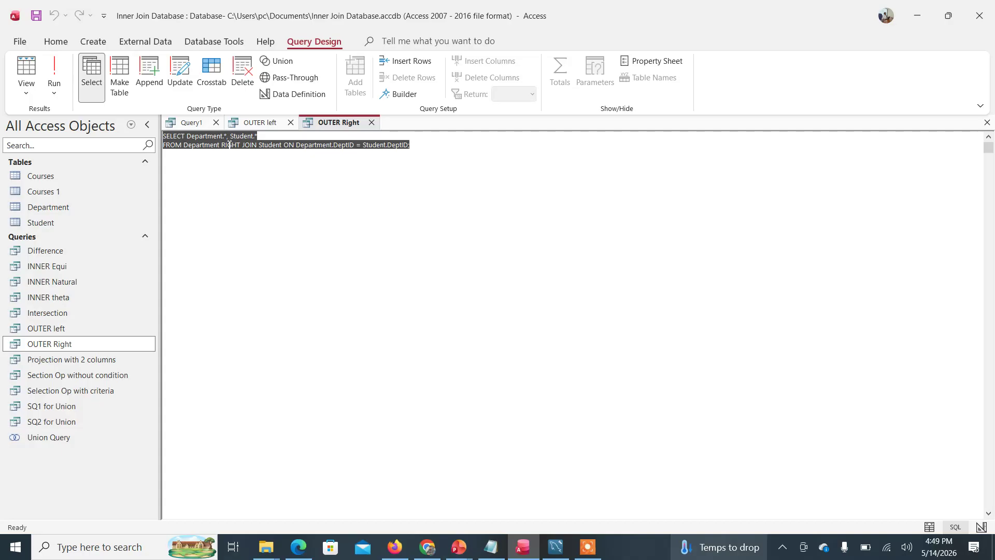
pyautogui.click(192, 122)
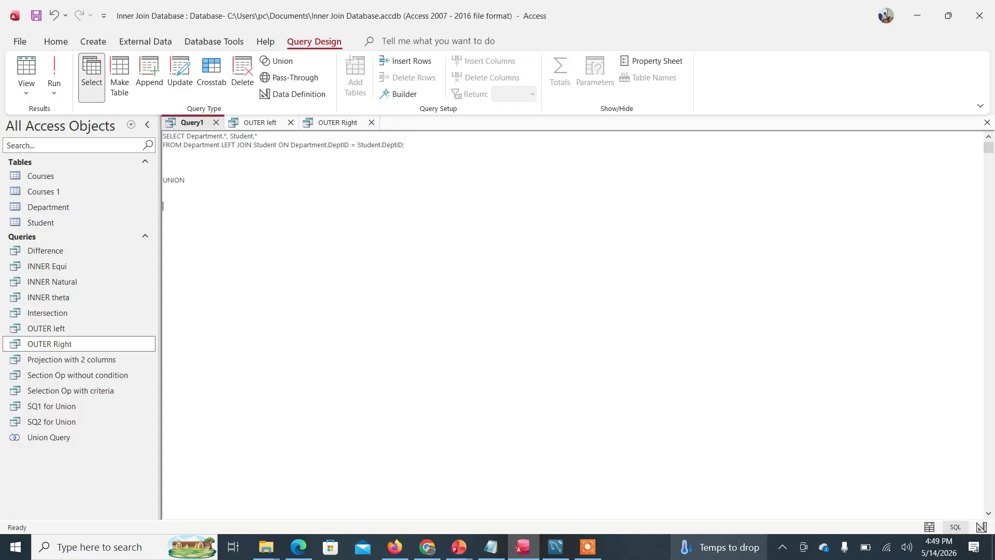
pyautogui.press('Return')
pyautogui.write('SELECT Department.*, Student.* FROM Department RIGHT JOIN Student ON Department.DeptID = Student.DeptID;')
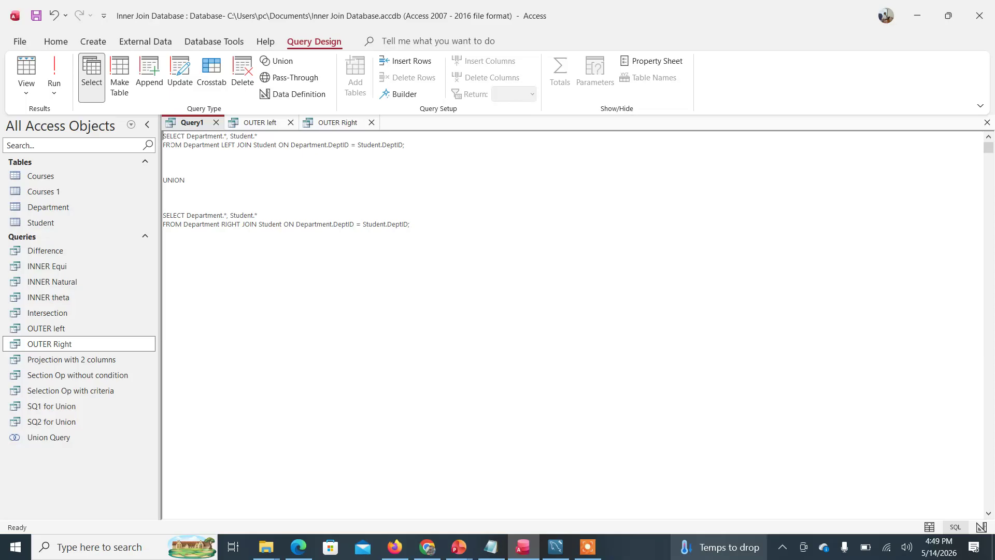
# Save the union query under the name OUTER full and run it
pyautogui.hotkey('ctrl', 'a')
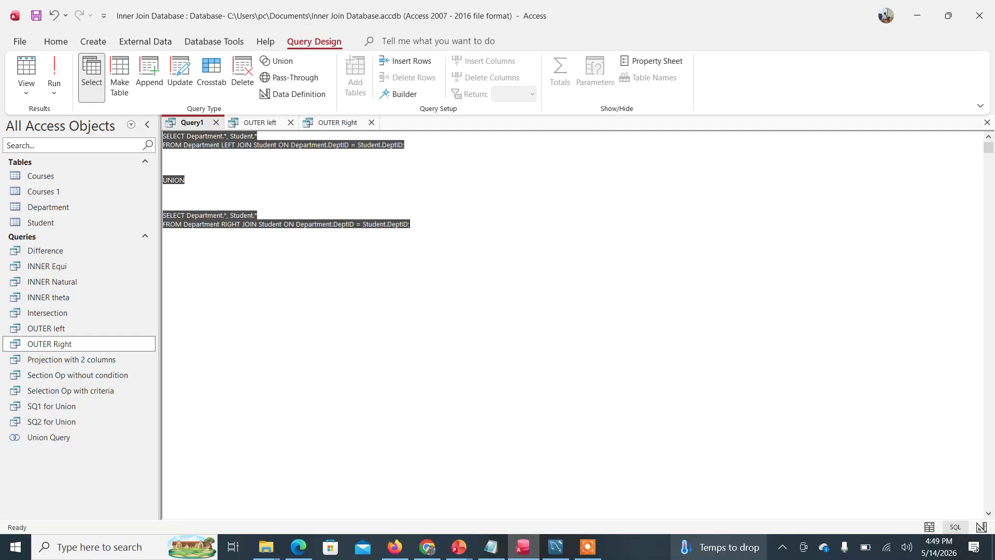
pyautogui.click(59, 84)
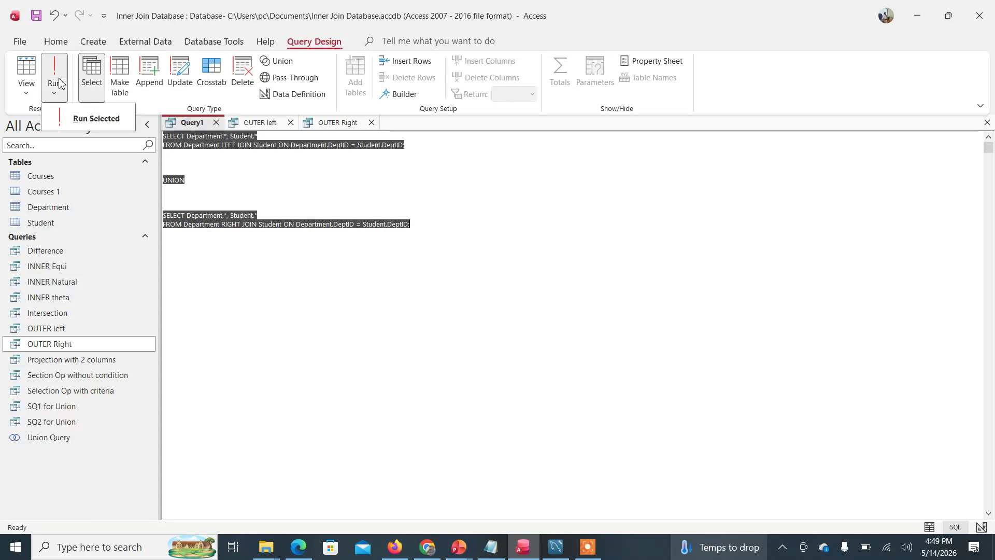
pyautogui.click(220, 202)
pyautogui.hotkey('ctrl', 's')
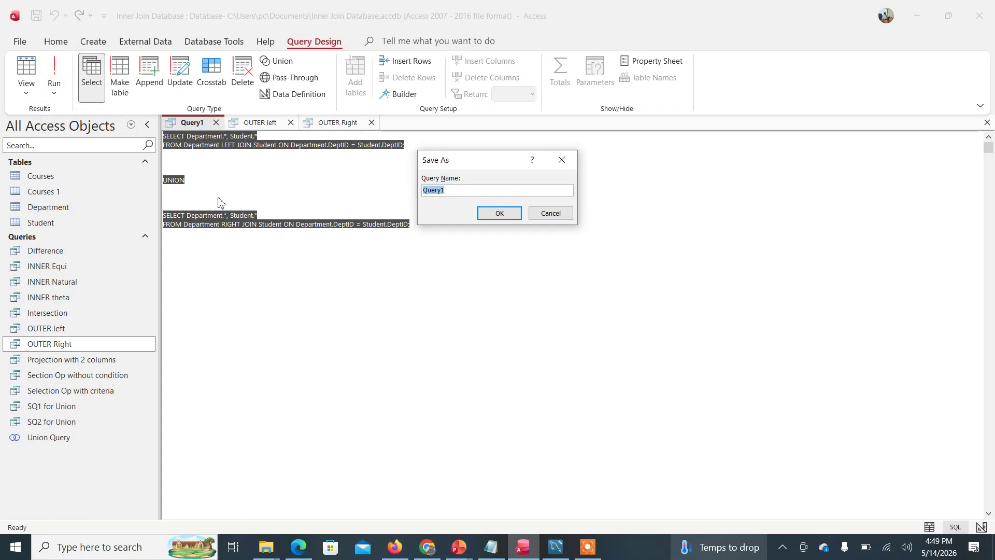
pyautogui.write('OUTER')
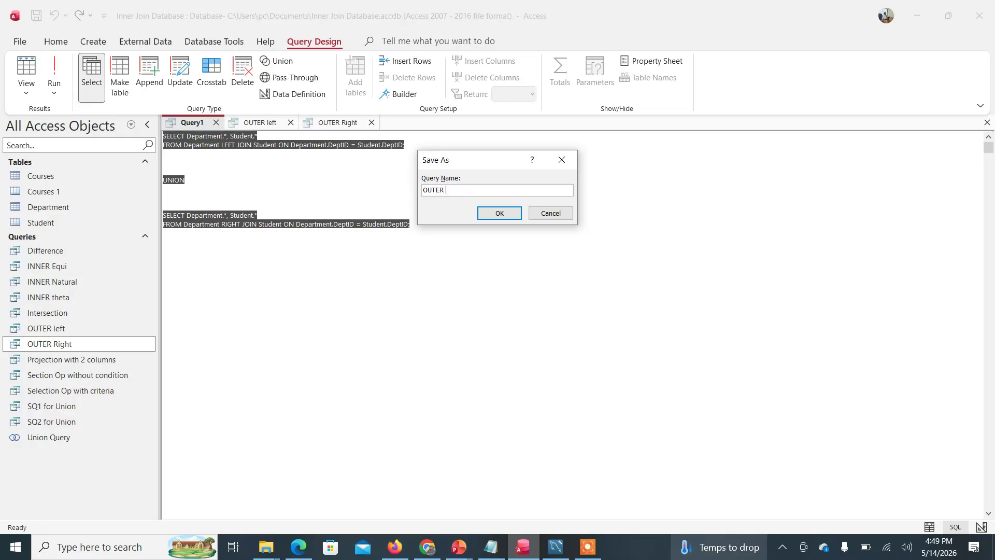
pyautogui.write(' full')
pyautogui.click(497, 214)
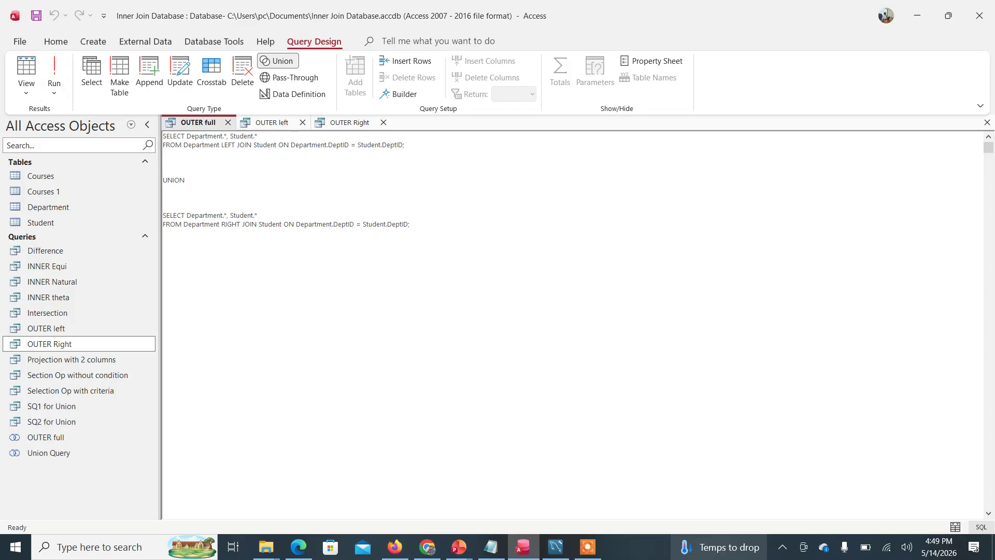
pyautogui.hotkey('ctrl', 'a')
pyautogui.click(62, 81)
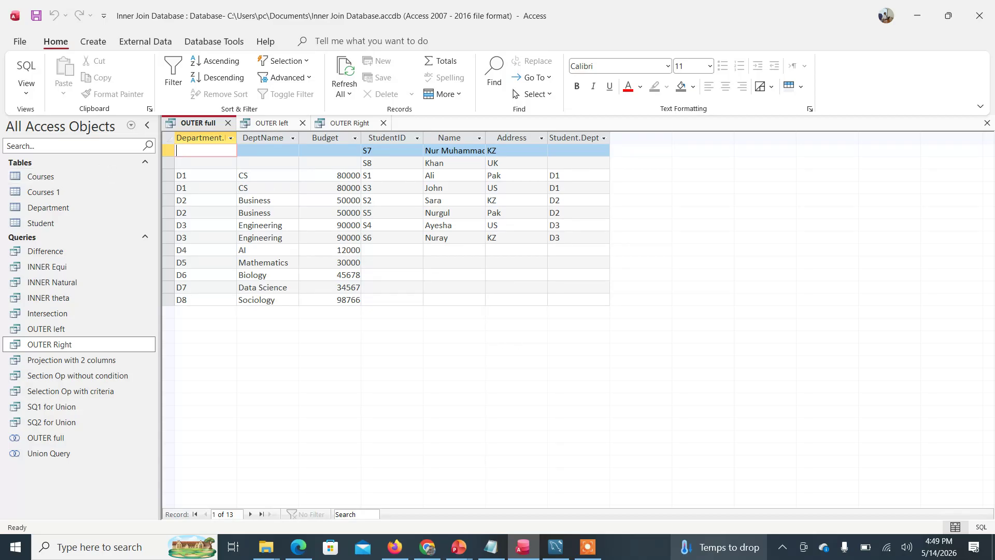
# Examine the rows of students S7 and S8, the department values, the student cells of departments D4 to D8, and the matching D1 to D3 rows
pyautogui.click(386, 154)
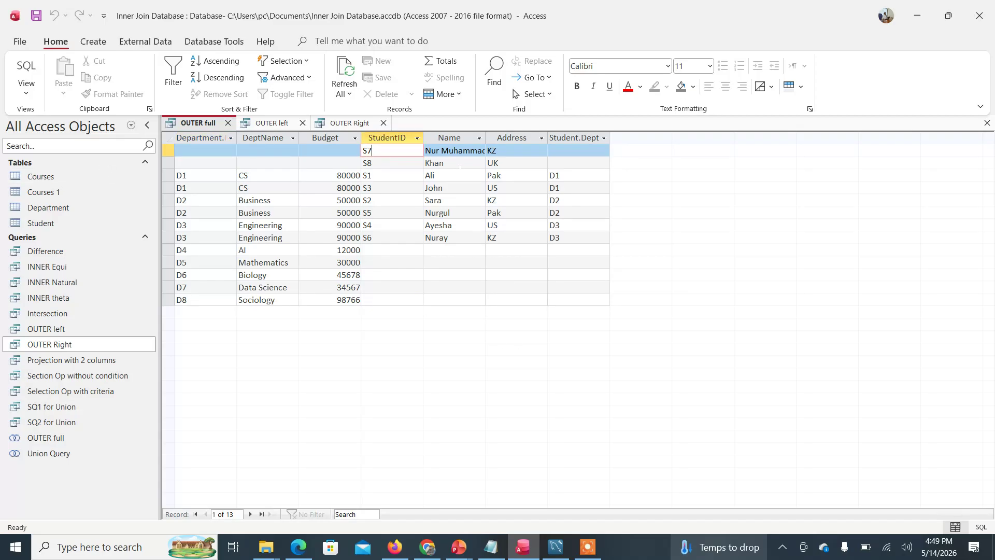
pyautogui.keyDown('shift'); pyautogui.click(534, 165); pyautogui.keyUp('shift')
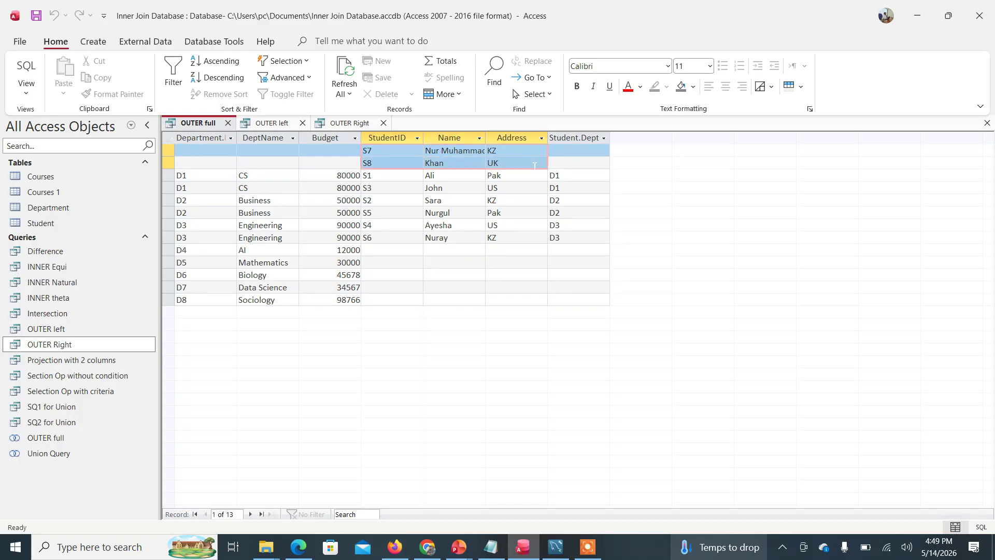
pyautogui.moveTo(333, 150); pyautogui.dragTo(200, 151)
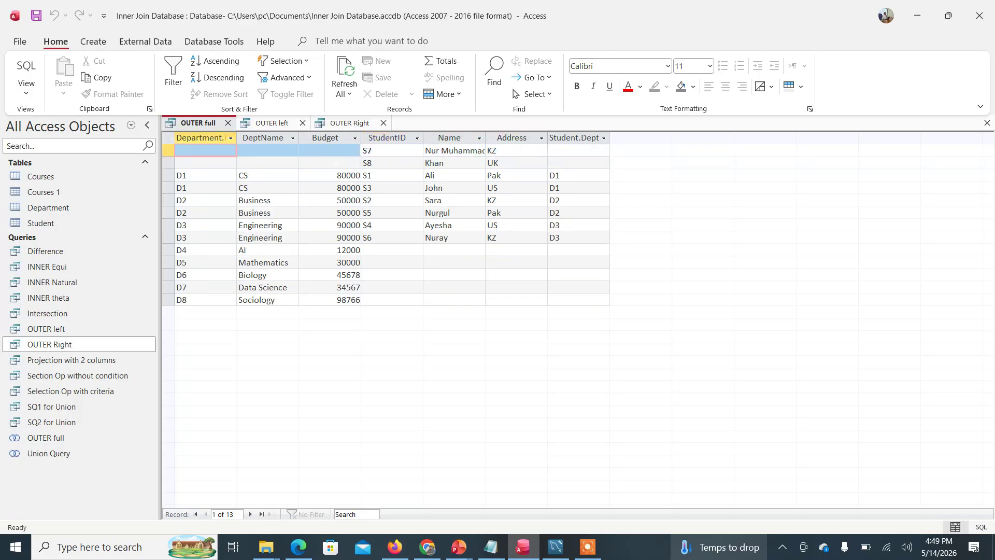
pyautogui.hotkey('shift', 'Down')
pyautogui.click(202, 178)
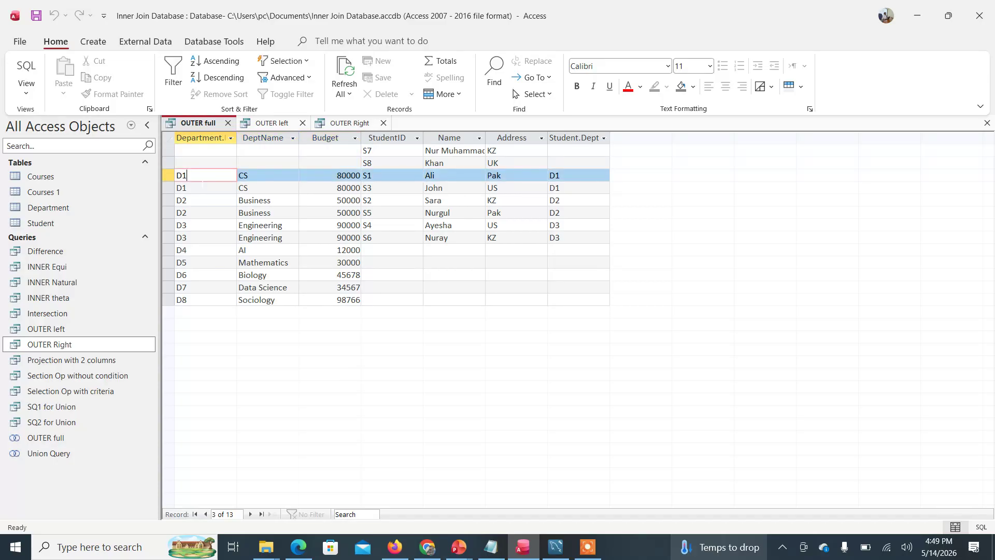
pyautogui.moveTo(202, 176); pyautogui.dragTo(361, 299)
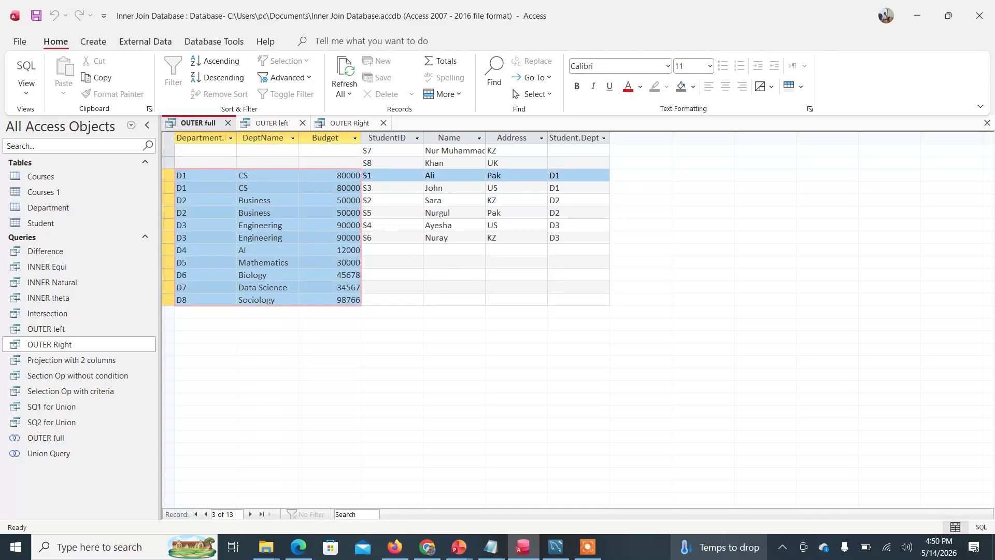
pyautogui.click(392, 249)
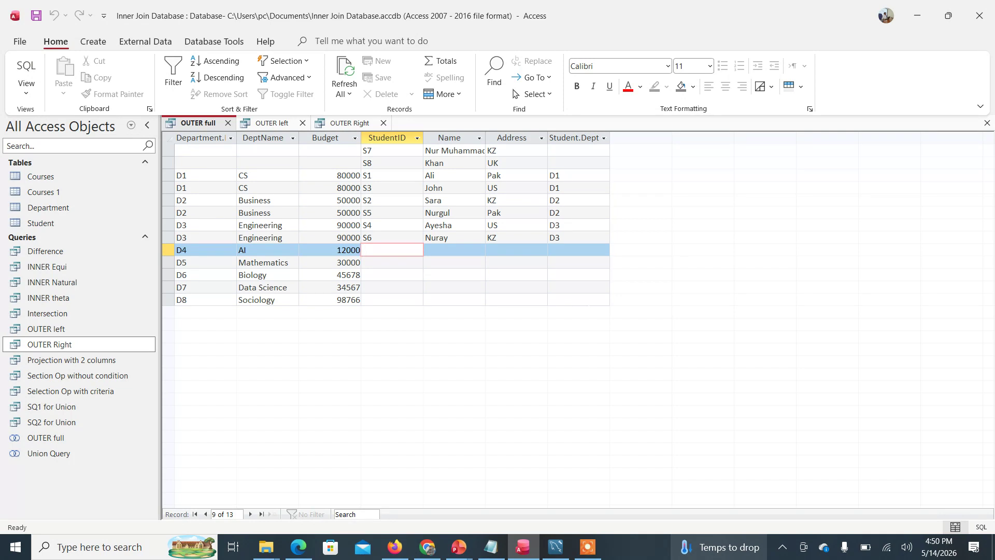
pyautogui.moveTo(391, 249); pyautogui.dragTo(588, 302)
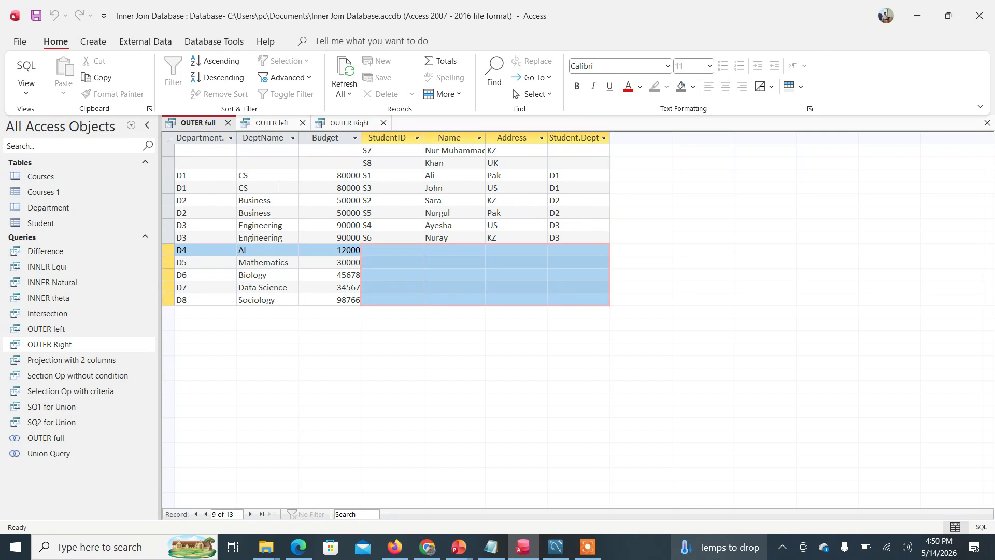
pyautogui.click(202, 175)
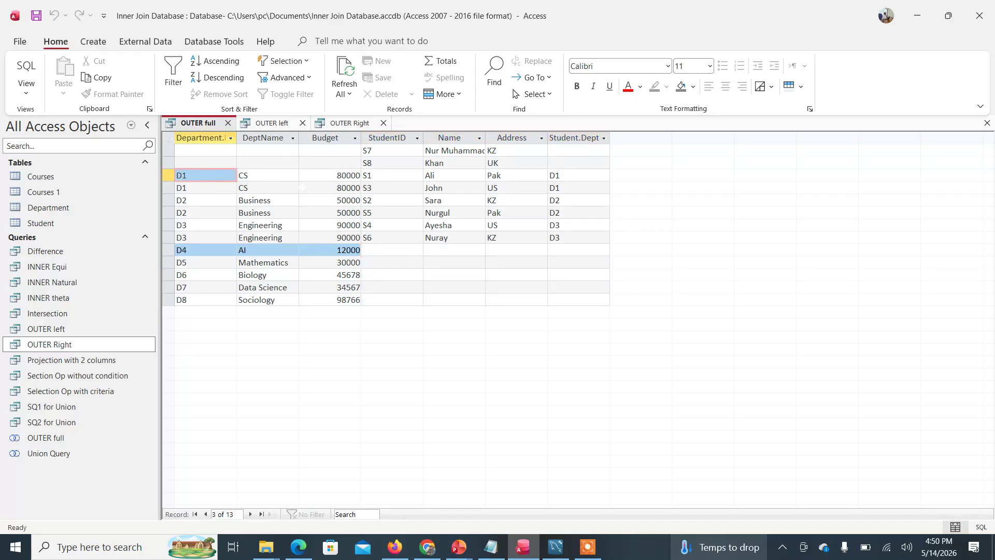
pyautogui.moveTo(202, 176); pyautogui.dragTo(576, 242)
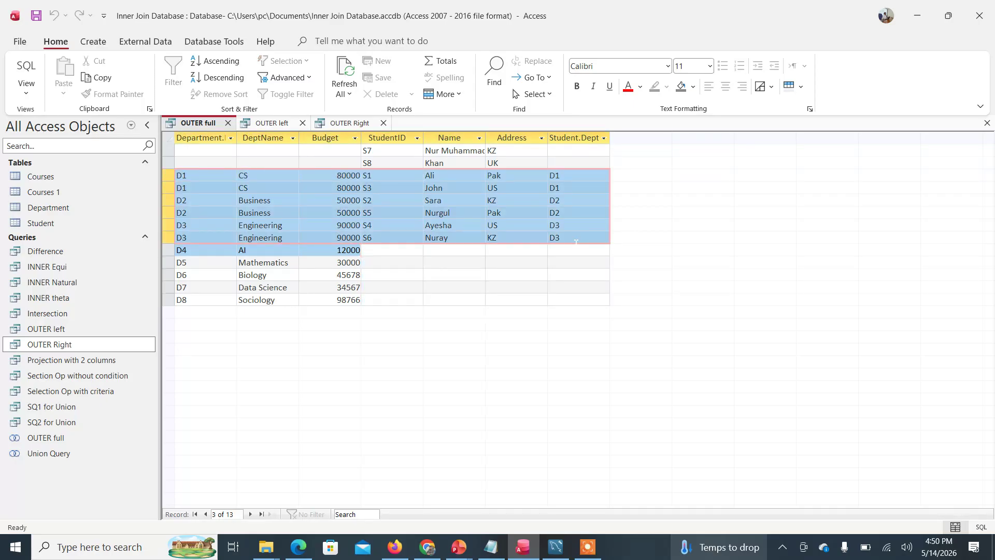
pyautogui.press('shift')
pyautogui.press('shift')
pyautogui.press('shift')
pyautogui.press('shift')
pyautogui.press('shift')
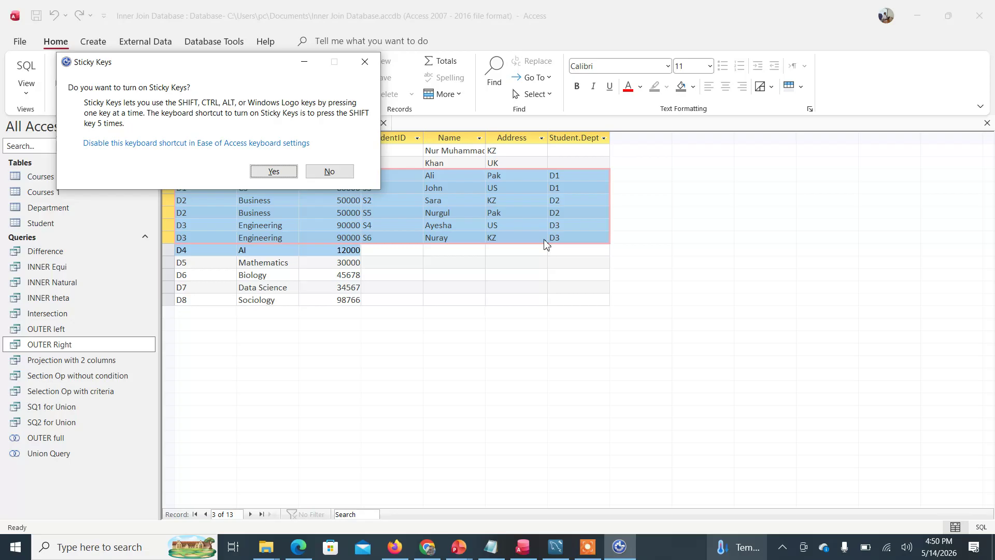
pyautogui.click(288, 172)
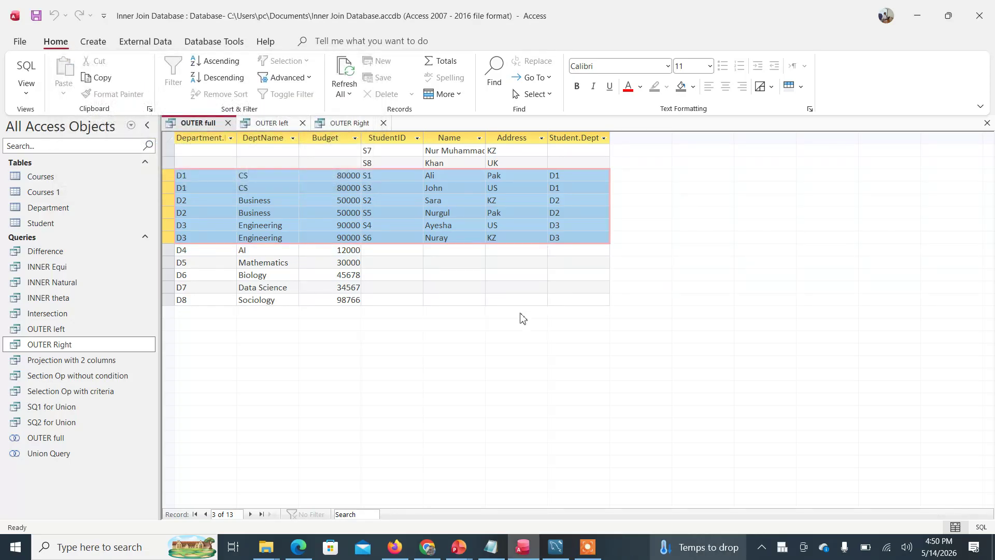